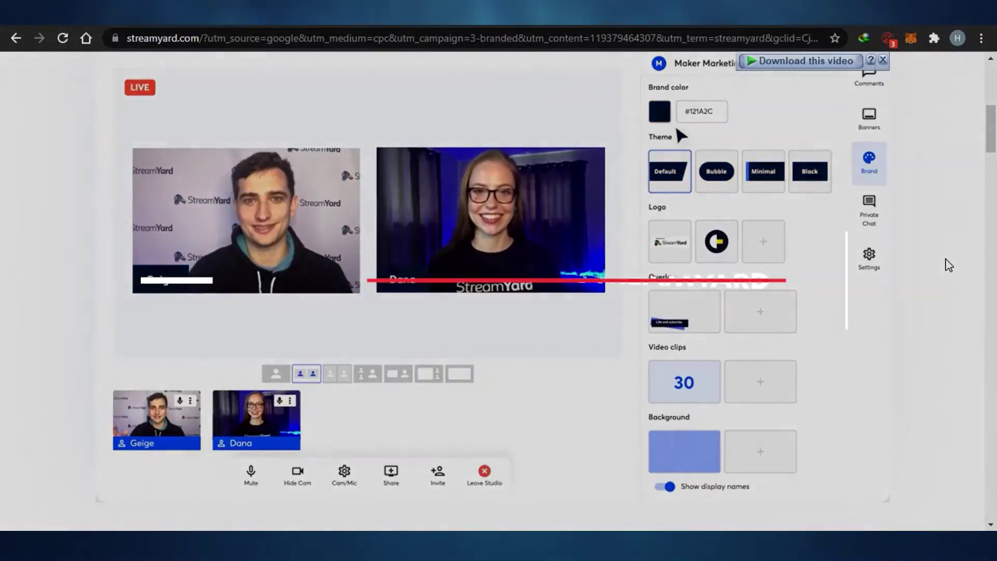
Give the homepage demo studio the Bubble theme, StreamYard logo and light blue background.
click(727, 184)
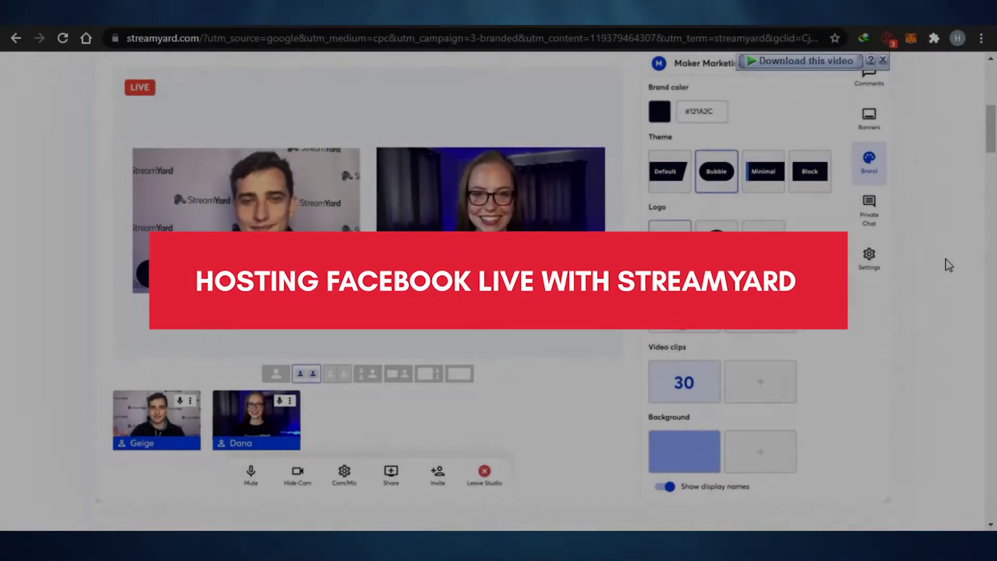
click(680, 249)
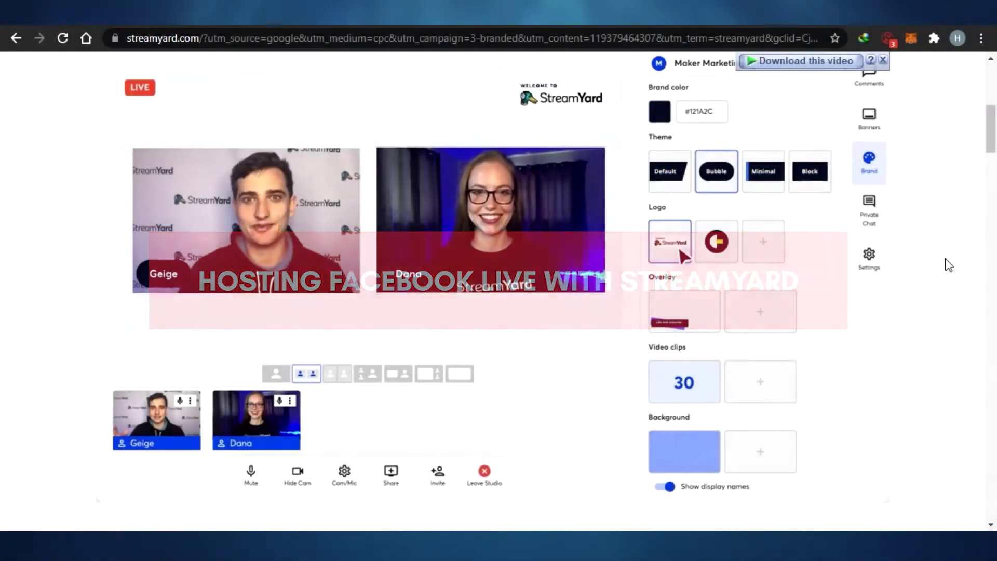
click(680, 462)
scroll(995, 133, up, 5)
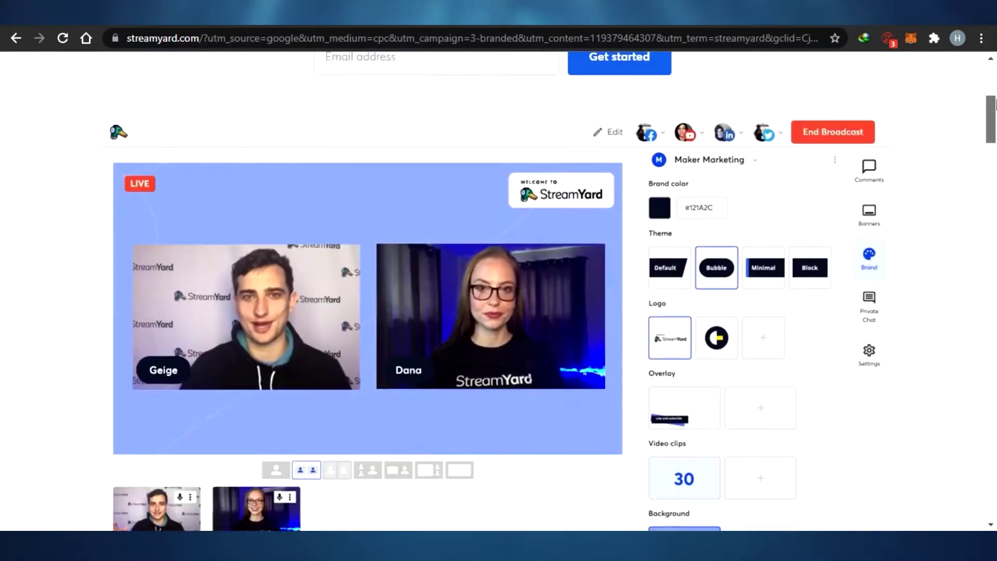
scroll(996, 181, down, 15)
scroll(995, 211, down, 5)
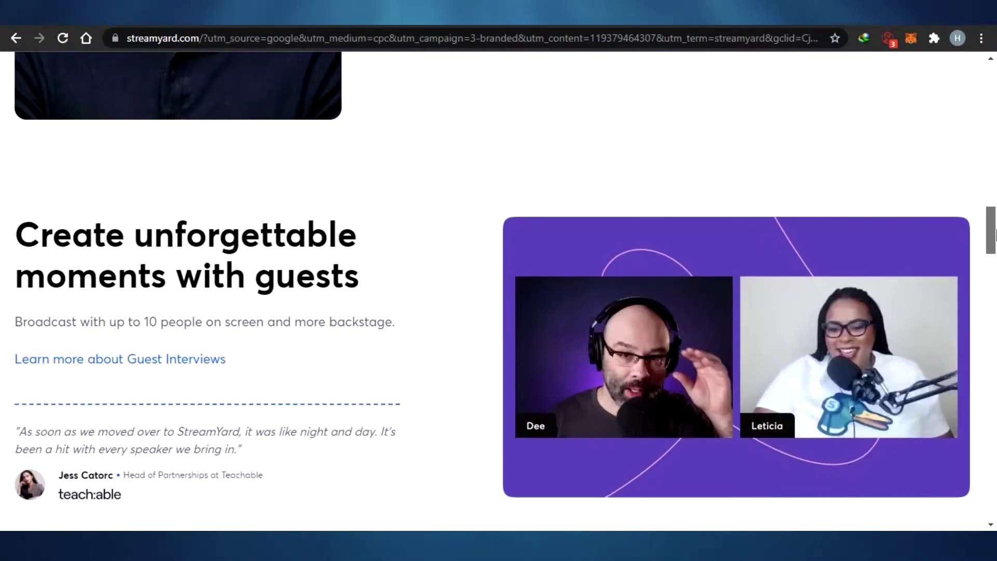
scroll(995, 156, up, 15)
scroll(996, 112, up, 8)
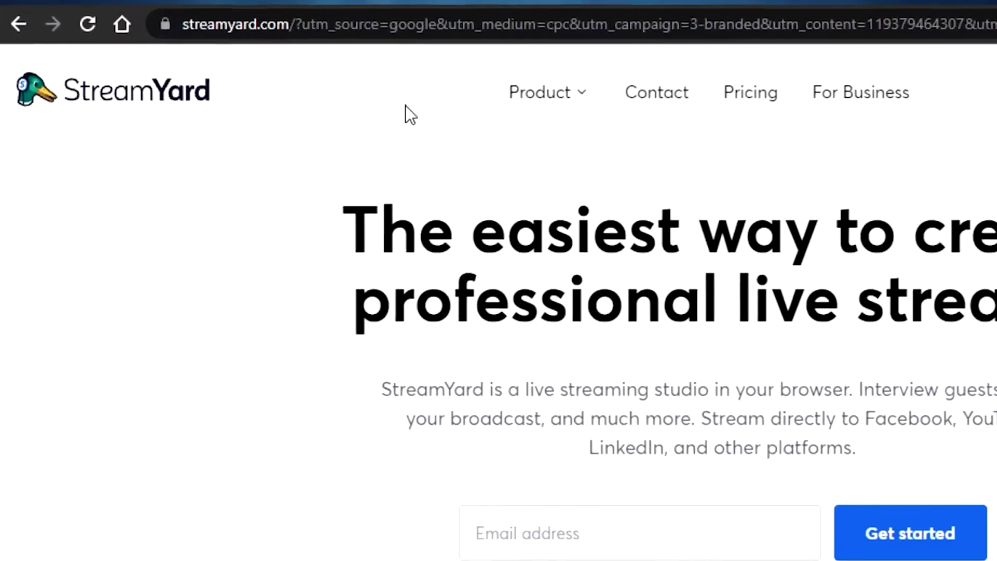
Sign in by filling the Email address field with the saved autofill address.
scroll(995, 213, down, 15)
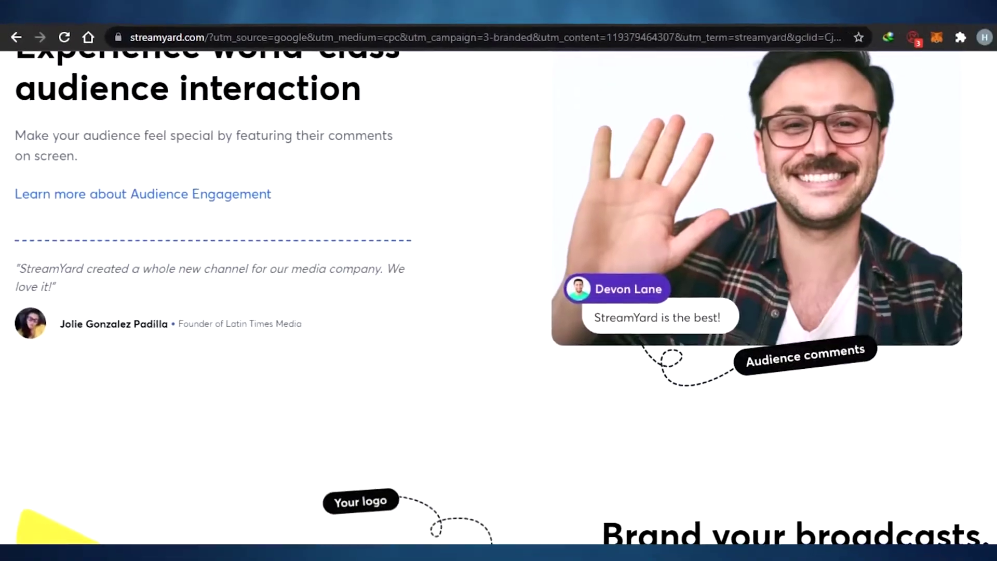
scroll(994, 212, up, 10)
scroll(995, 213, up, 10)
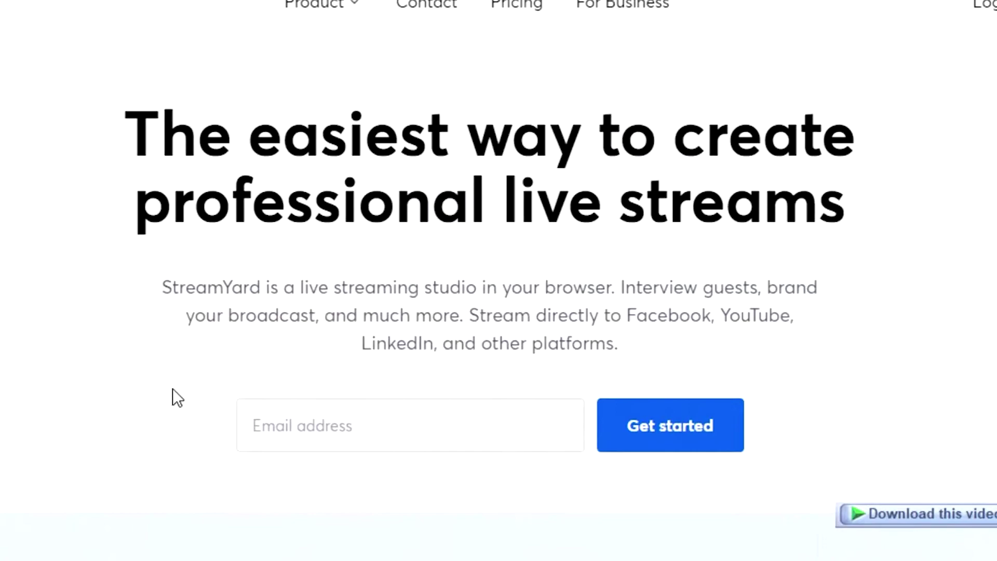
click(323, 431)
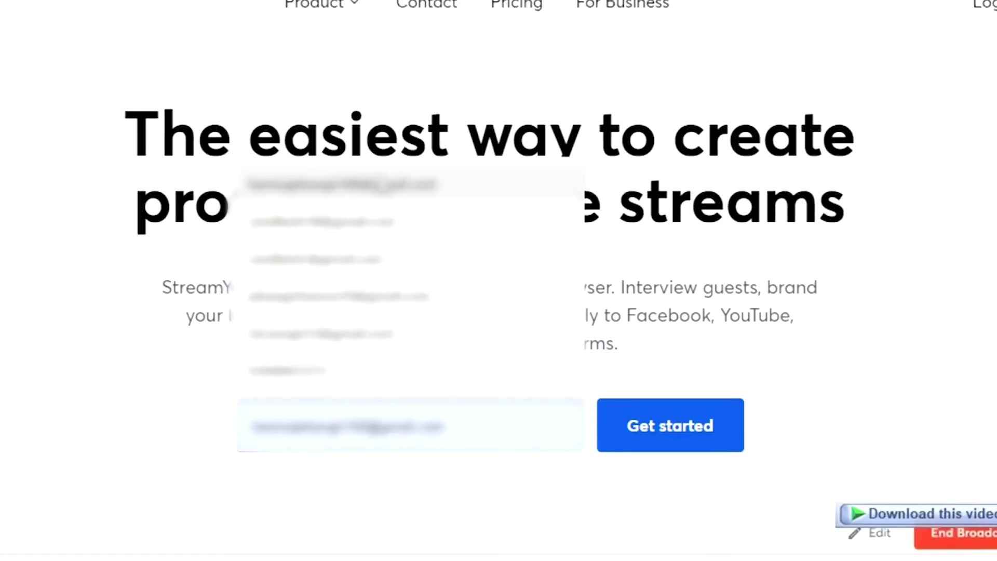
click(352, 171)
click(694, 441)
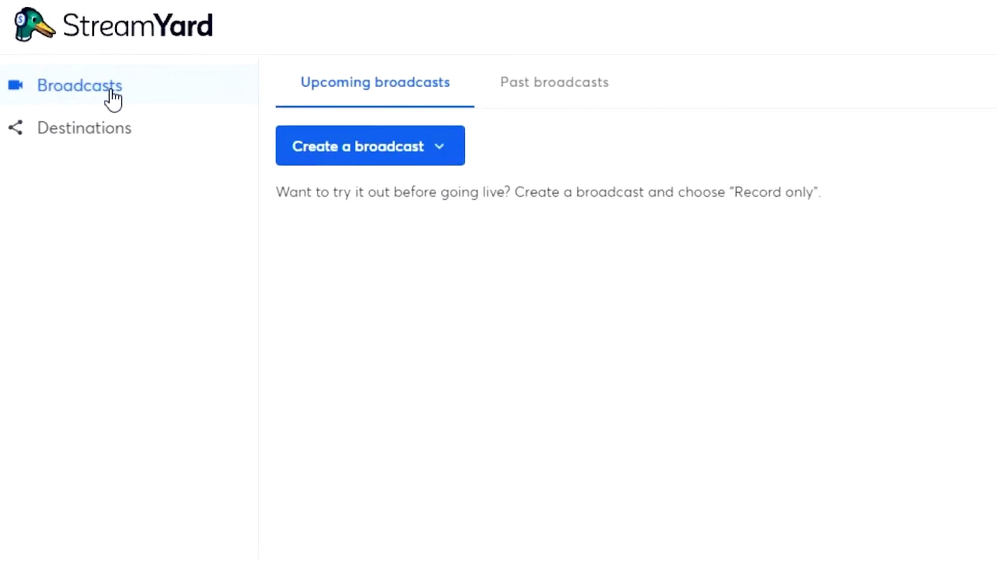
Browse Destinations and Past broadcasts, then bring up the Create a broadcast options from Upcoming broadcasts.
click(109, 138)
click(161, 69)
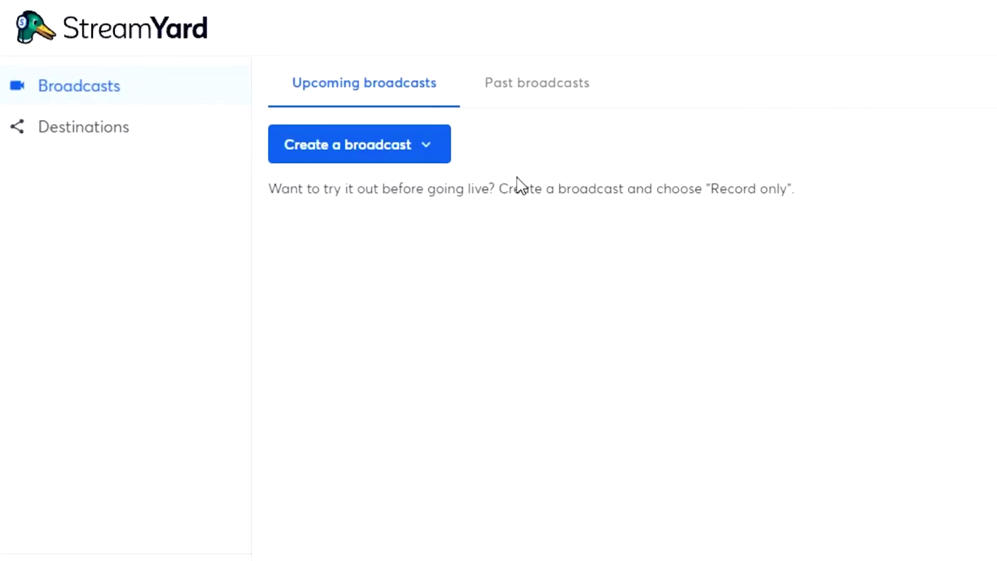
click(547, 89)
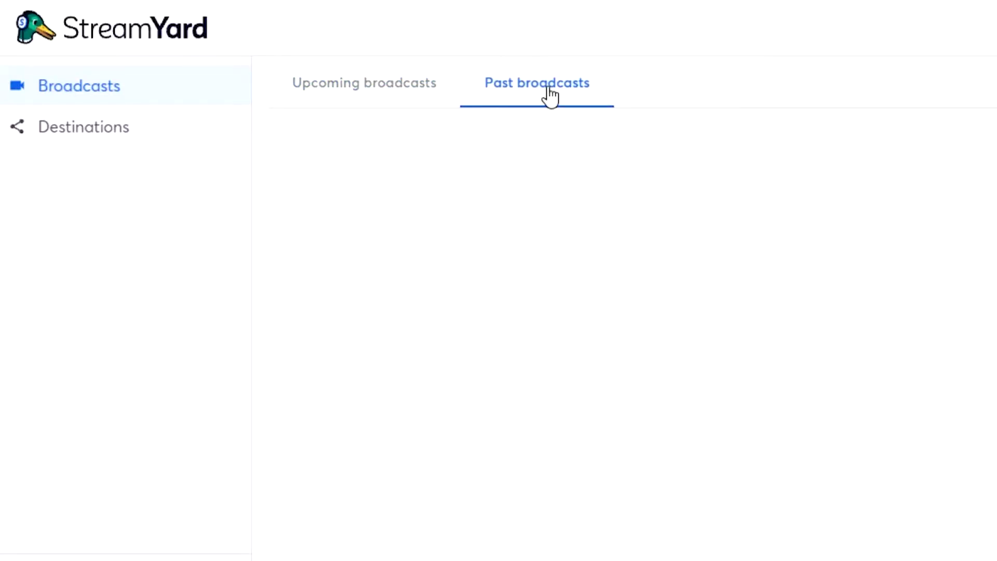
click(400, 81)
click(370, 147)
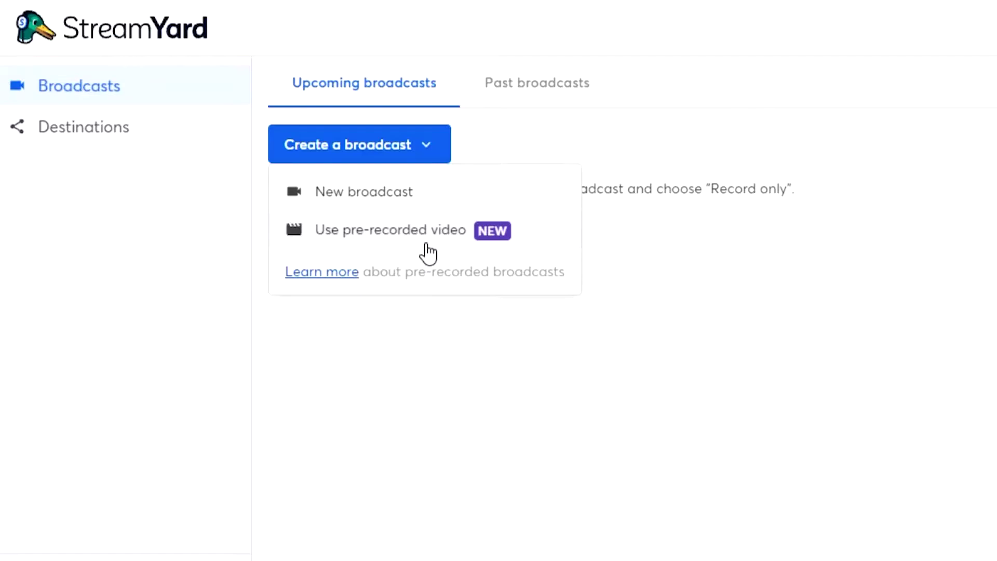
Start a New broadcast and list the available destination platforms.
click(385, 196)
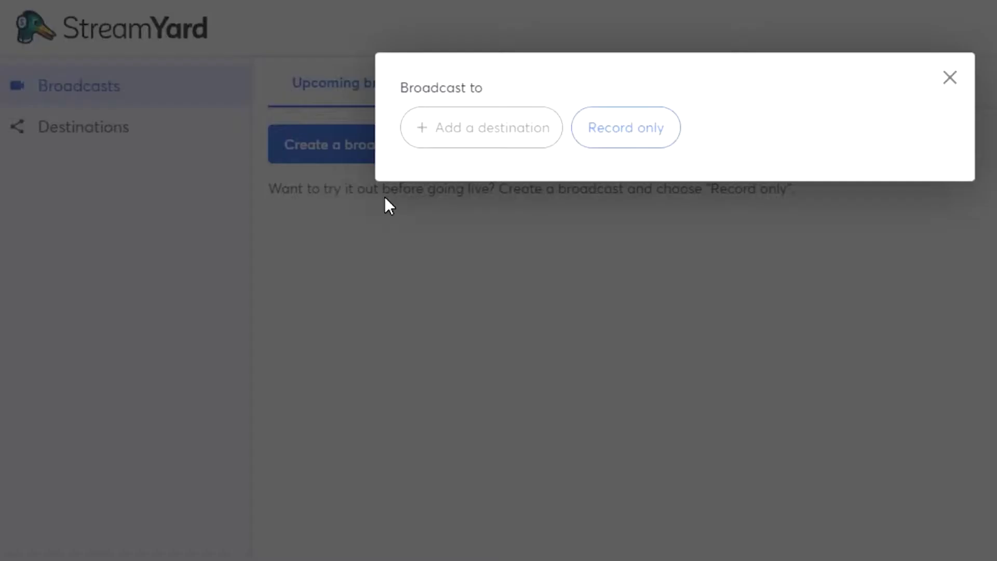
click(474, 138)
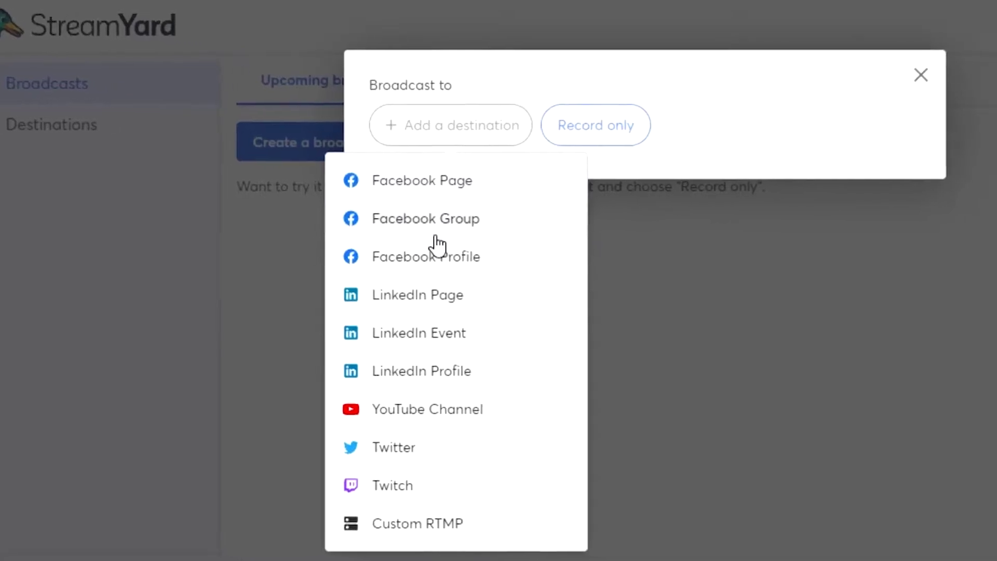
Connect a Facebook Page as the broadcast destination.
click(411, 183)
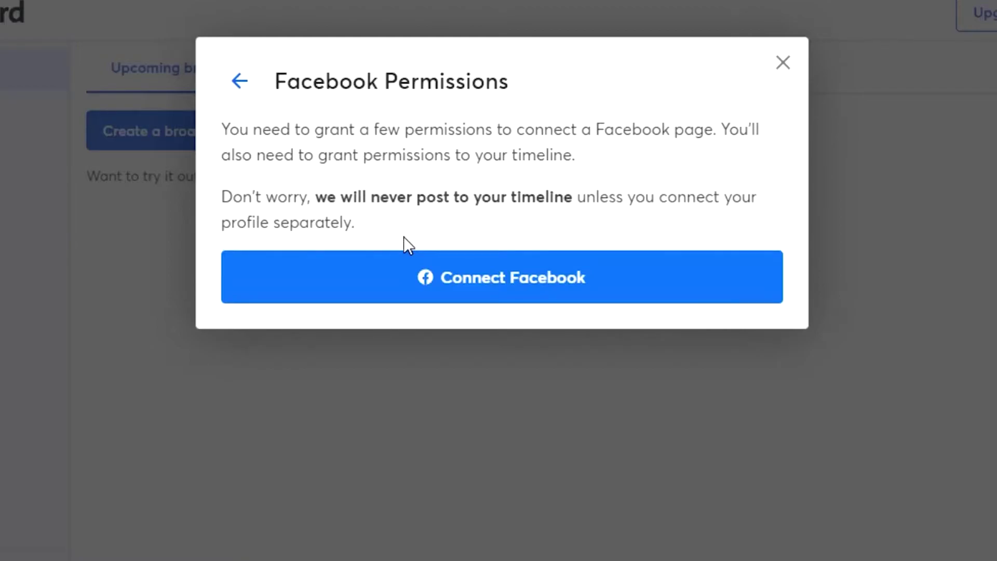
click(483, 283)
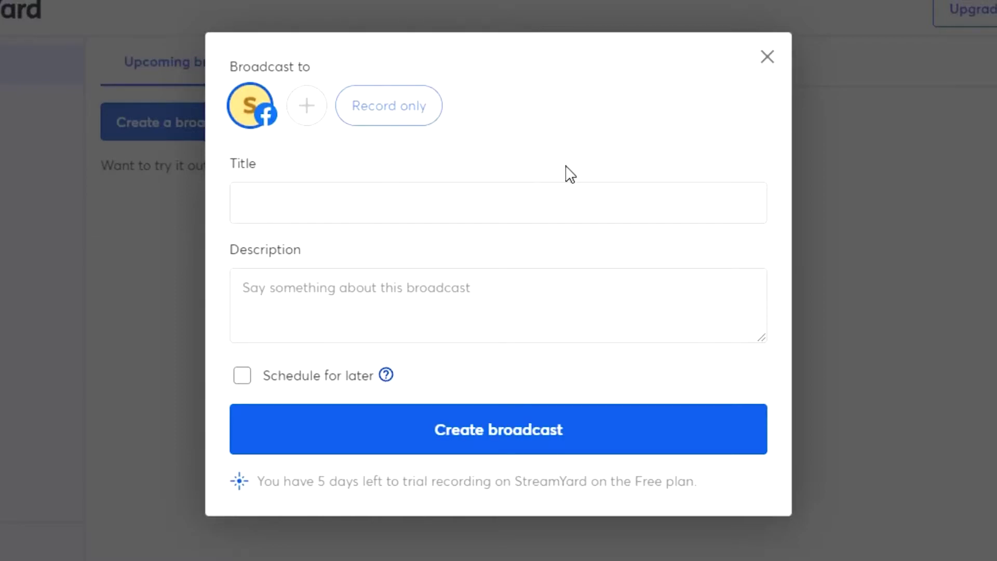
Title the broadcast 'HOW TO MAKE YOUTUBE VIDEOS' and add a description with guest line.
click(460, 213)
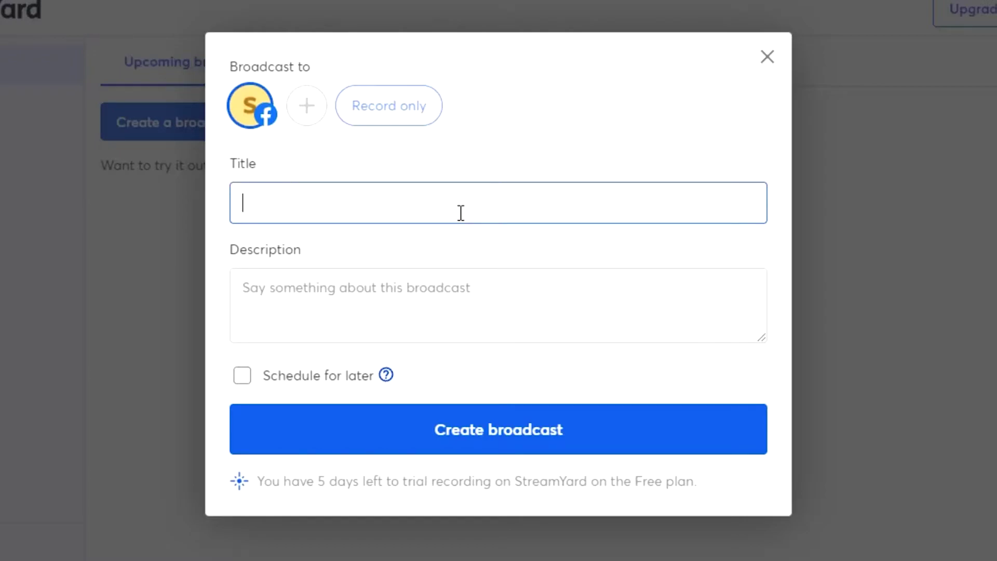
text(HOW TO MAKE YOUTUBE VIDEOS)
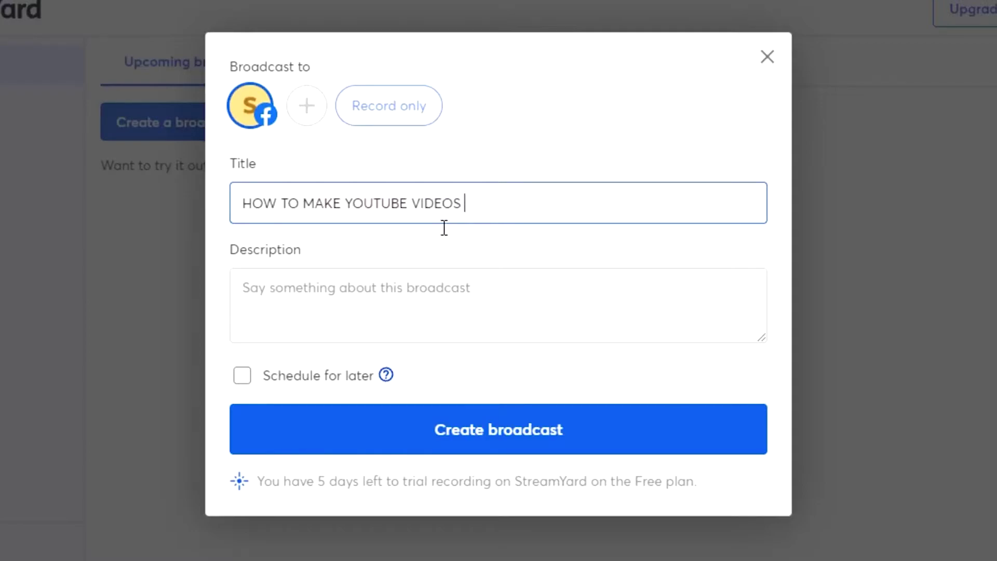
click(390, 295)
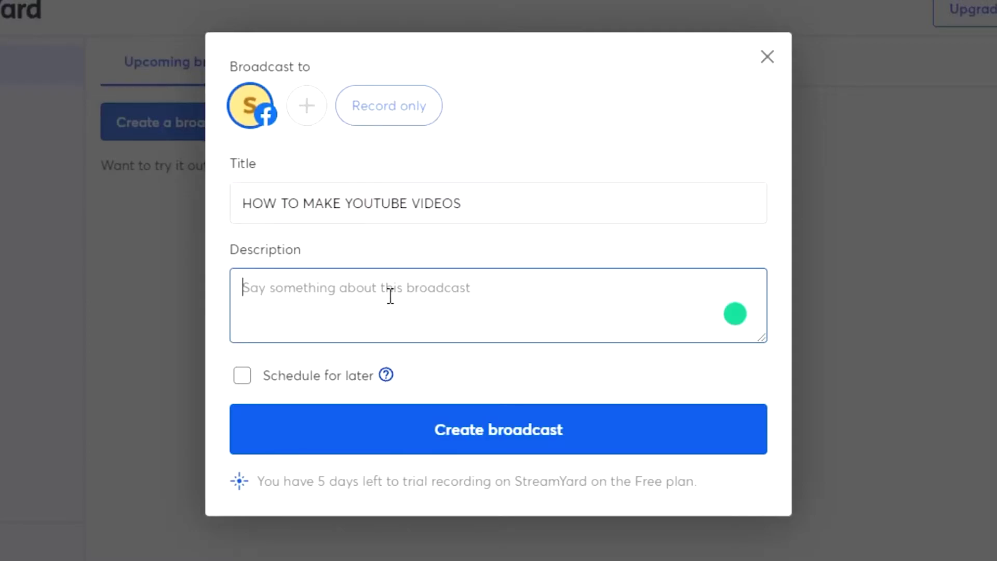
text(IN THI)
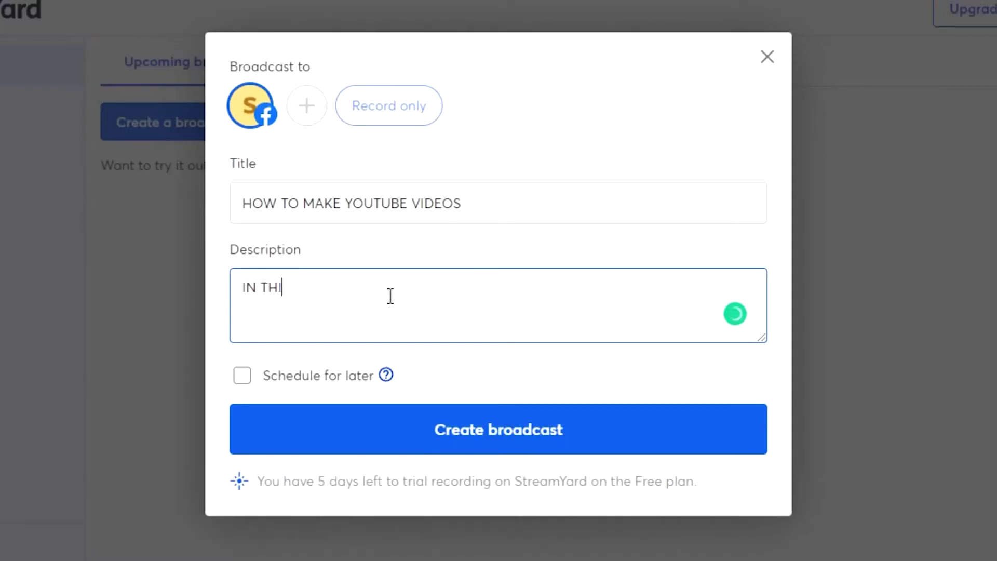
text(S BROADCAST WE WILL DISCUSS HOW TO)
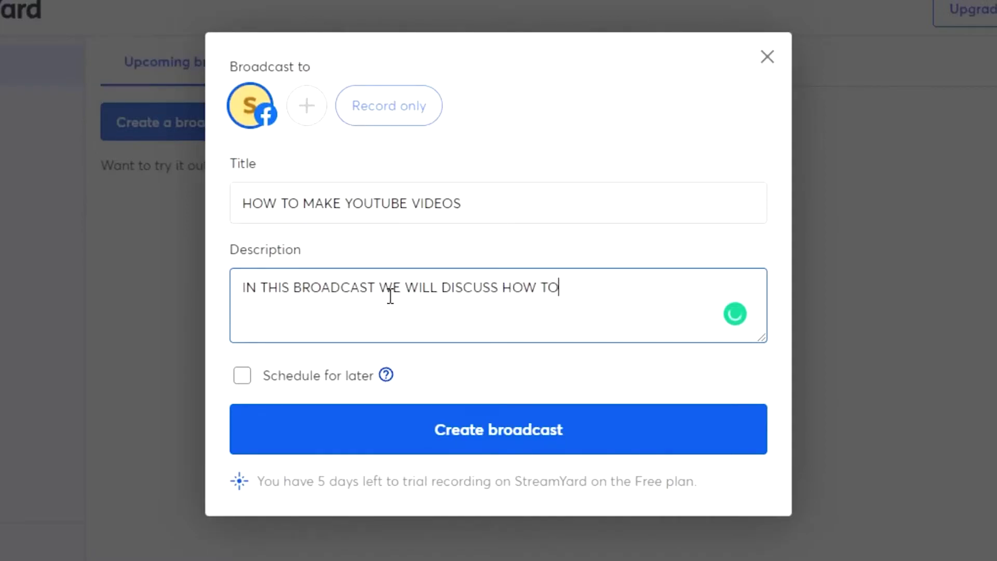
text( MAKE YOUTUBE VIDEOS GUEST :)
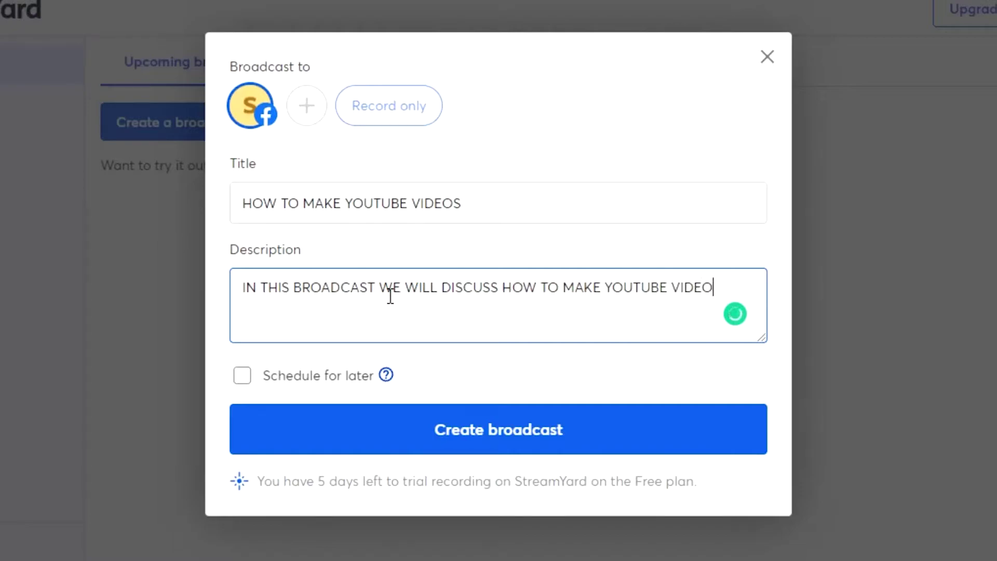
text(YoutuAtomation partner)
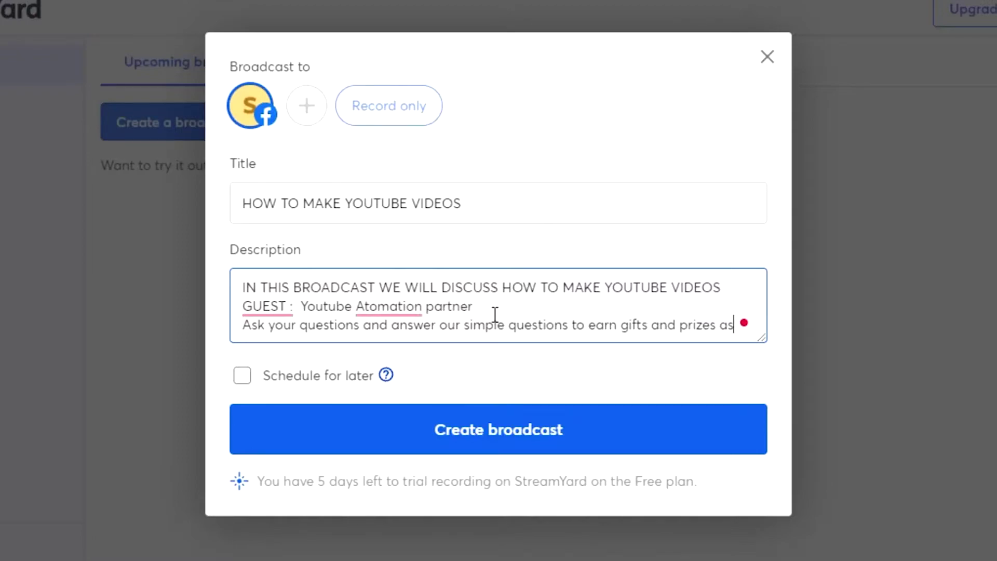
text(well.)
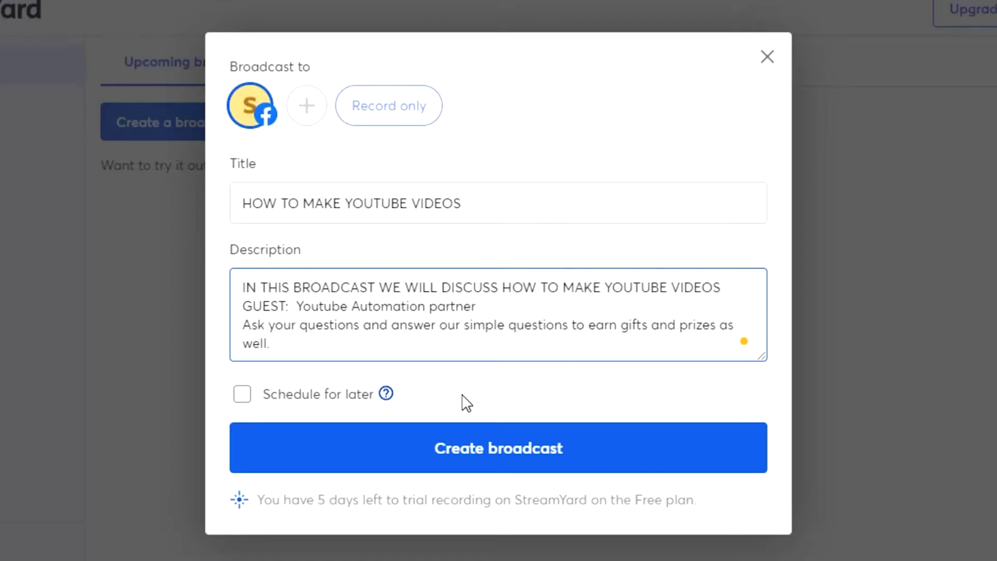
Turn on Schedule for later, showing a start time of Oct 11, 2021, 01:05 AM.
click(242, 395)
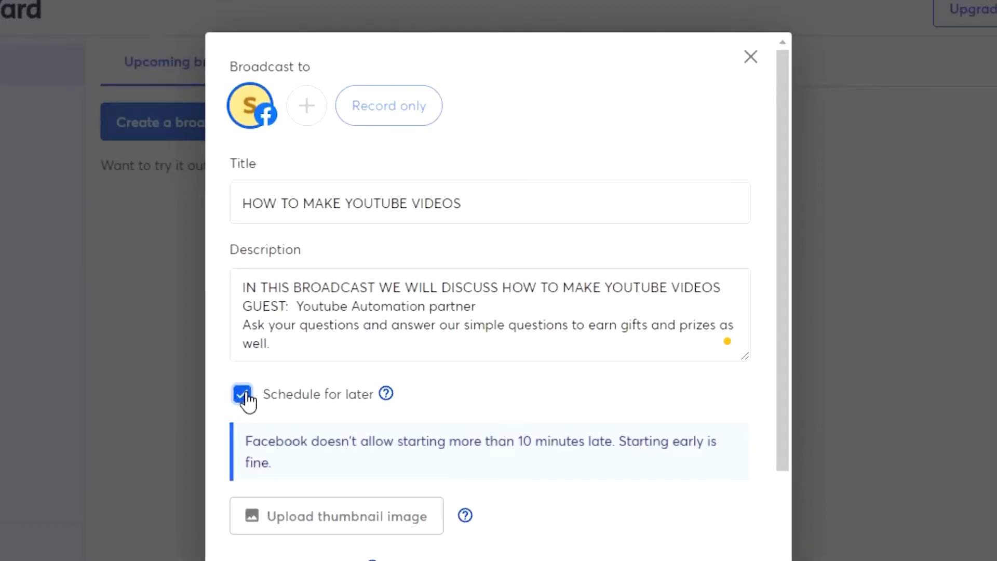
scroll(748, 276, down, 5)
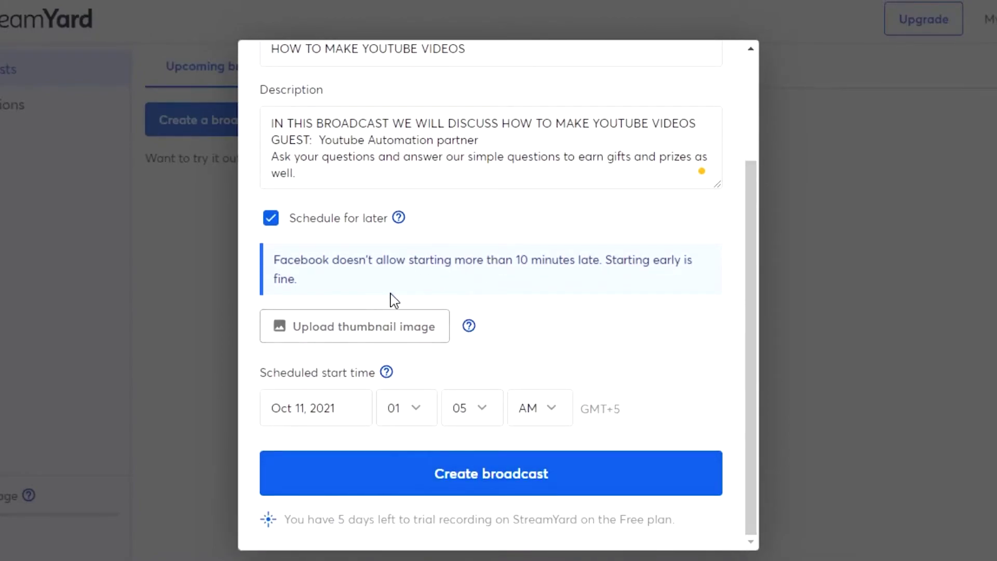
Browse the Saved Pictures folder for a broadcast thumbnail image.
click(432, 337)
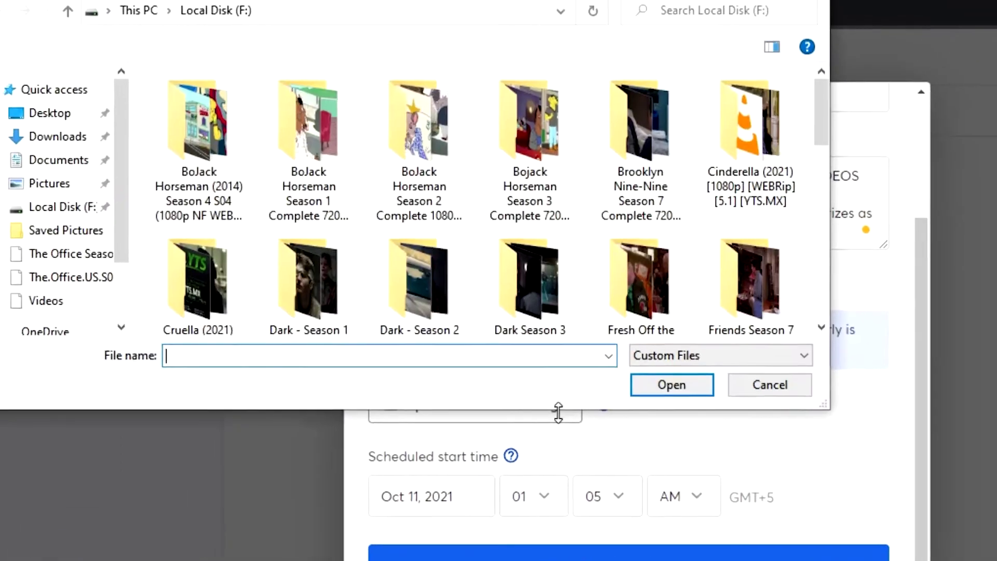
scroll(130, 133, up, 3)
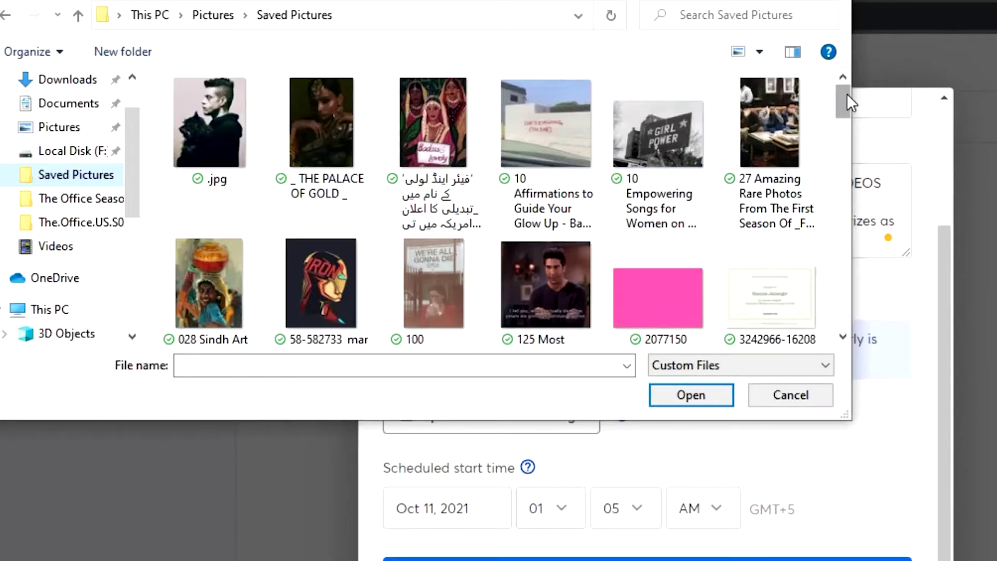
drag(844, 99, 852, 239)
Load the photo as thumbnail and crop it to frame the seated woman.
double_click(787, 116)
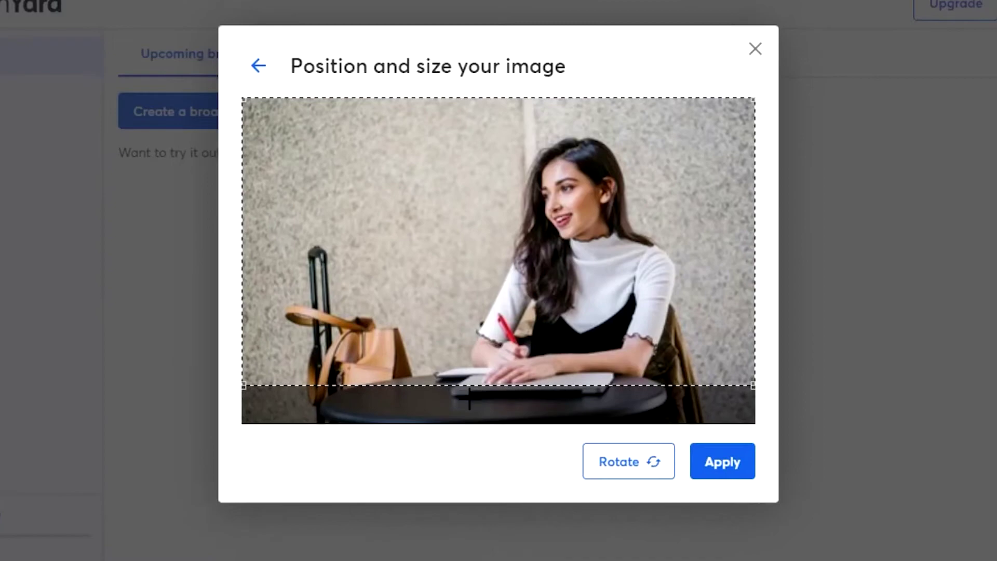
drag(466, 384, 470, 413)
drag(243, 219, 320, 223)
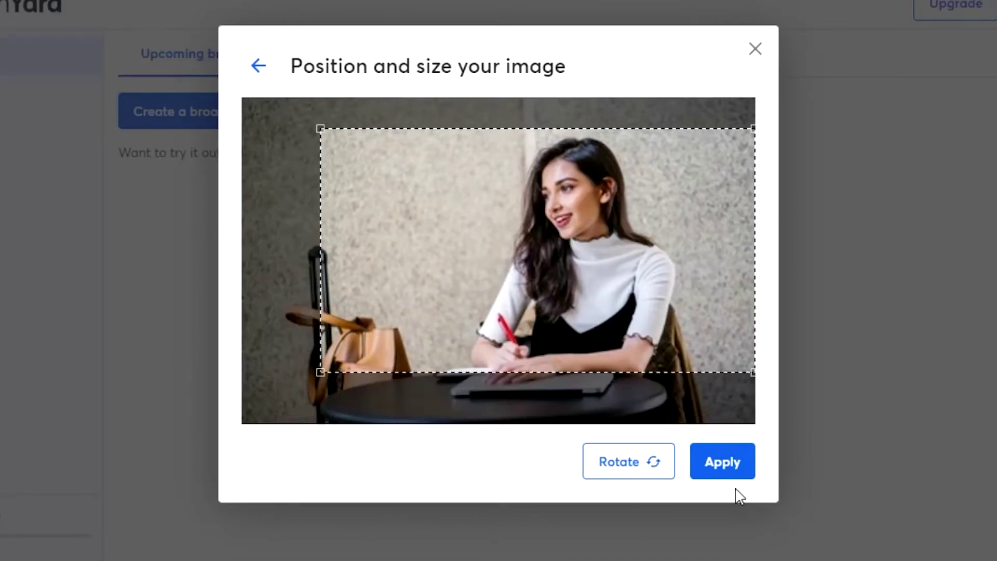
Apply the crop, set the start time to 10:00 AM, and create the broadcast.
click(723, 463)
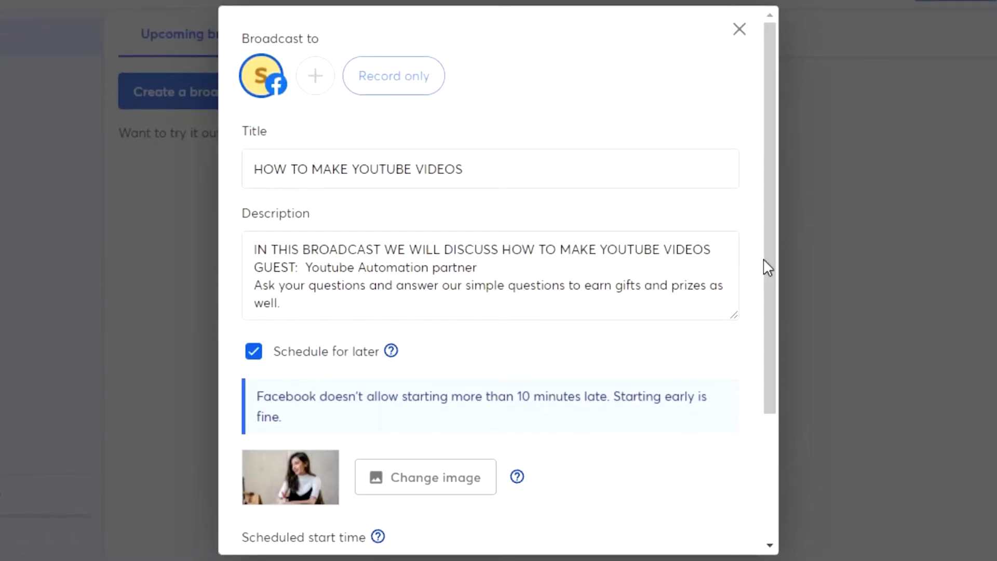
drag(770, 276, 770, 400)
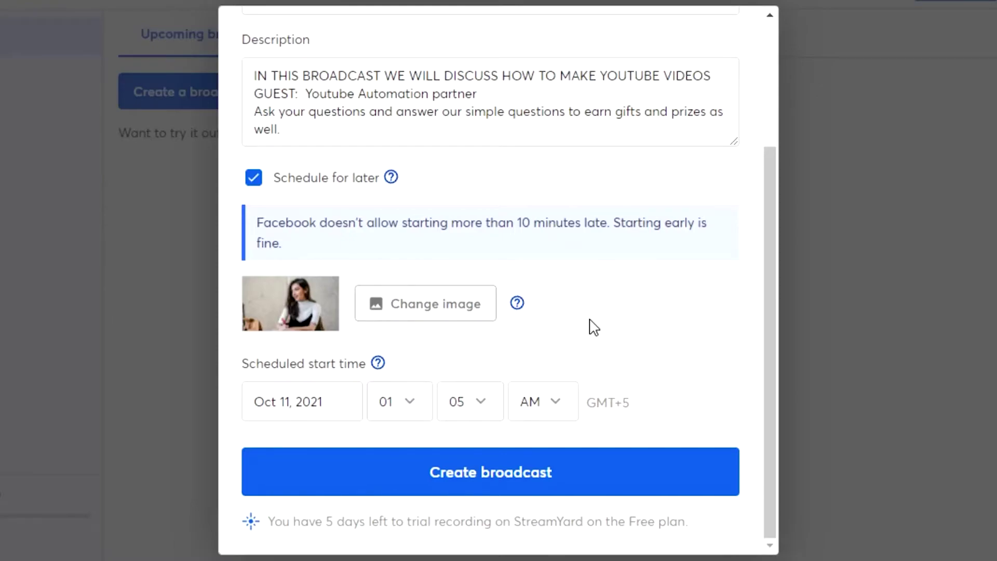
click(415, 413)
click(385, 352)
click(465, 408)
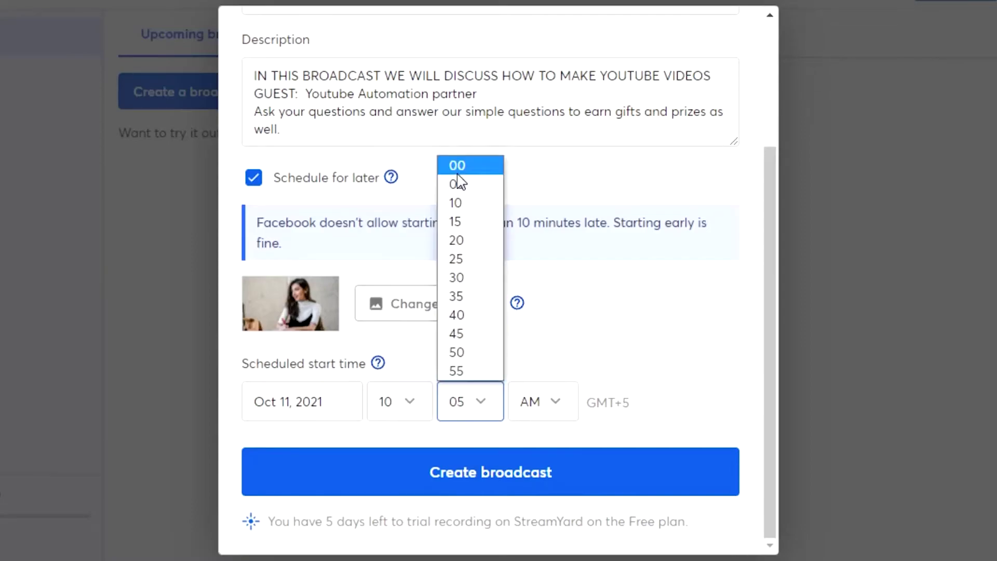
click(457, 167)
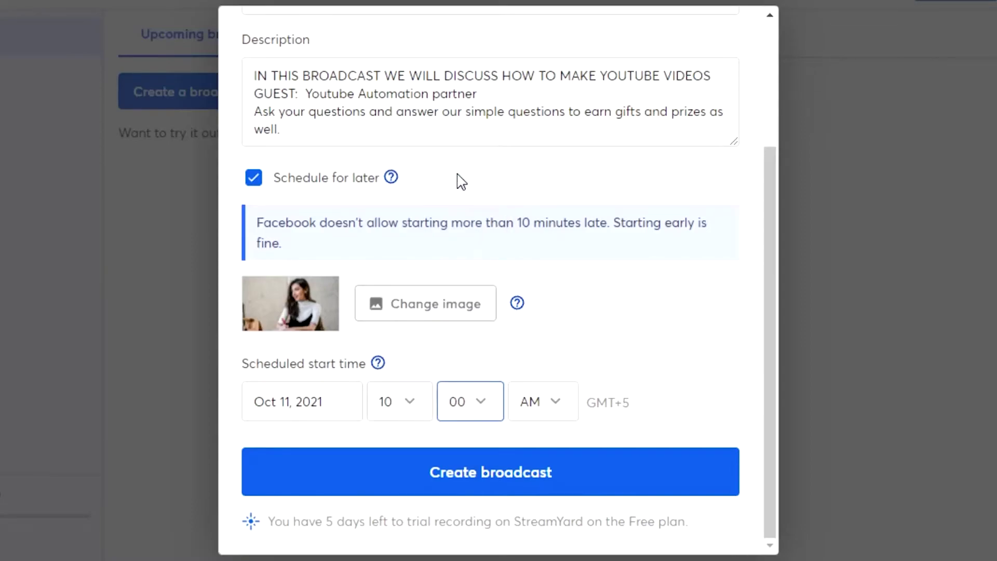
click(476, 482)
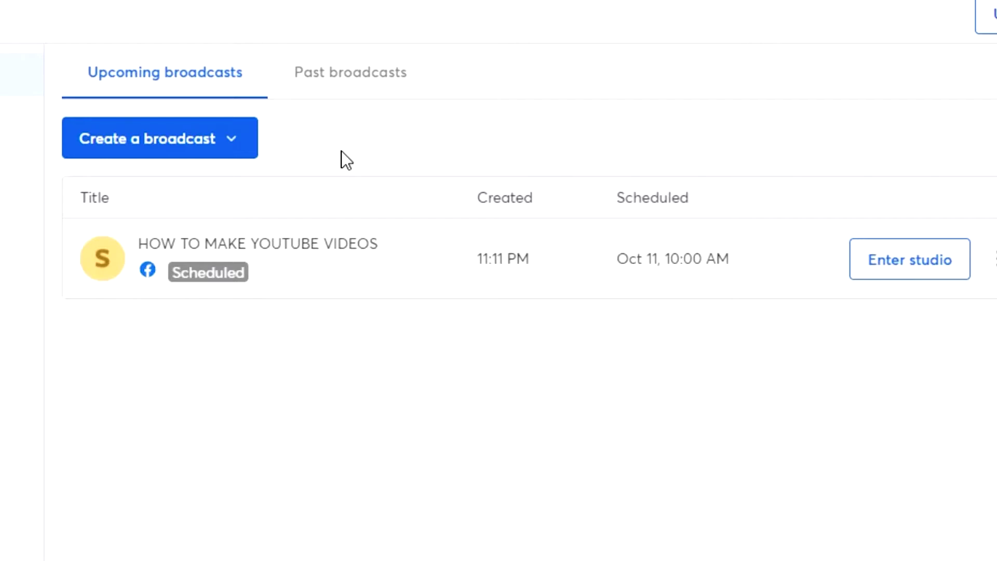
Enter the studio for the scheduled HOW TO MAKE YOUTUBE VIDEOS broadcast.
click(938, 260)
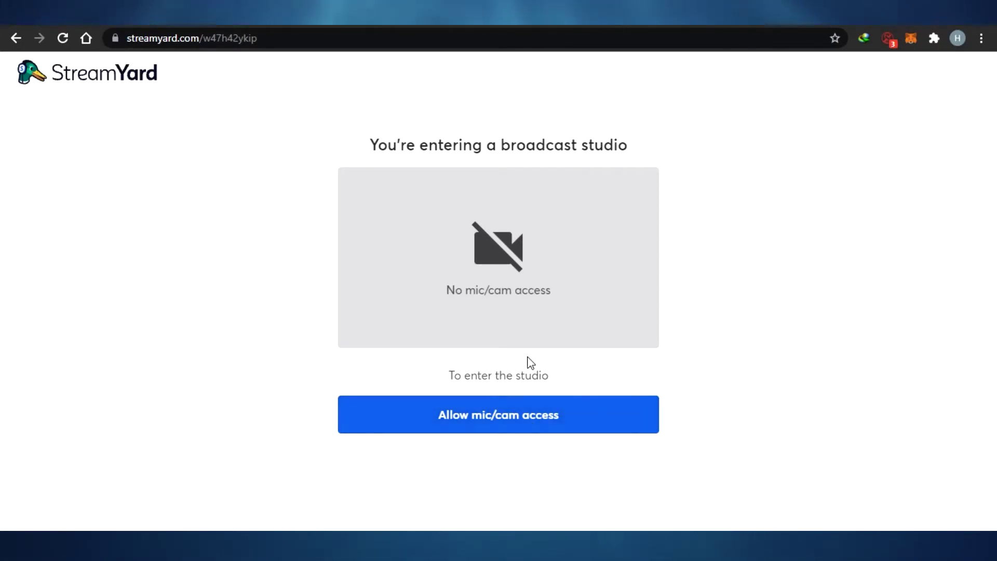
Allow mic and camera access and enter 'THE SOCIAL GUIDE' as the display name, correcting the typo.
click(516, 417)
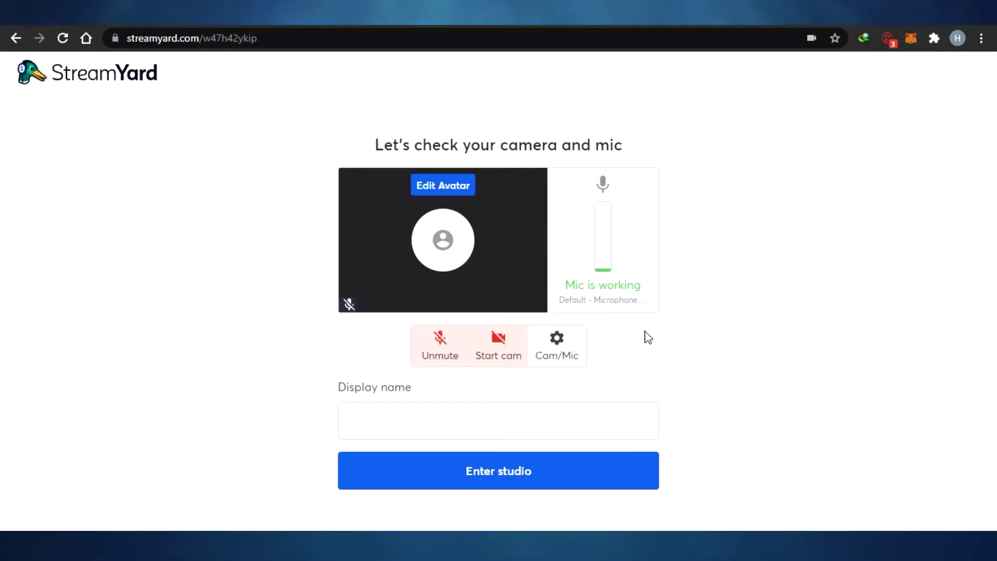
click(445, 434)
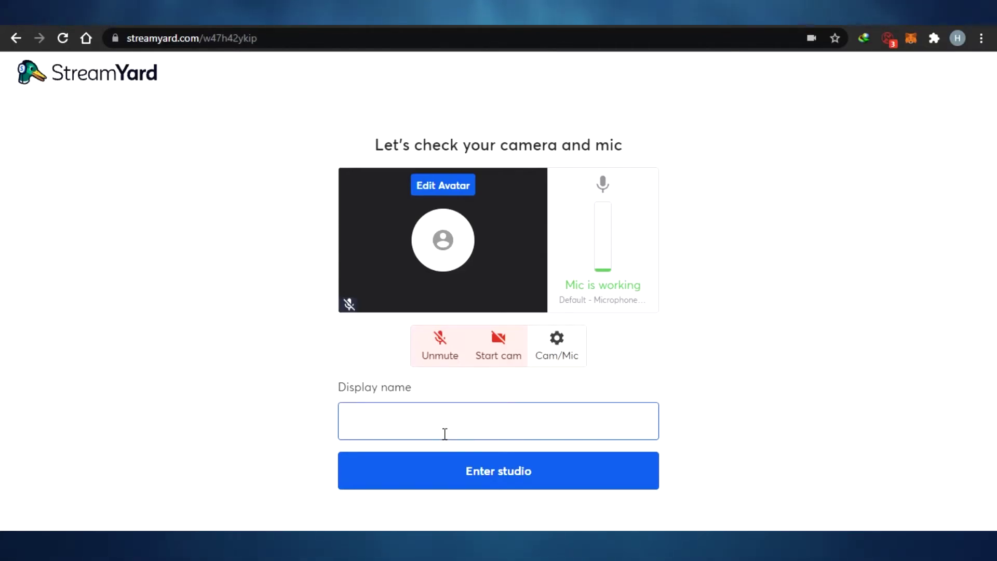
text(H)
key(BackSpace)
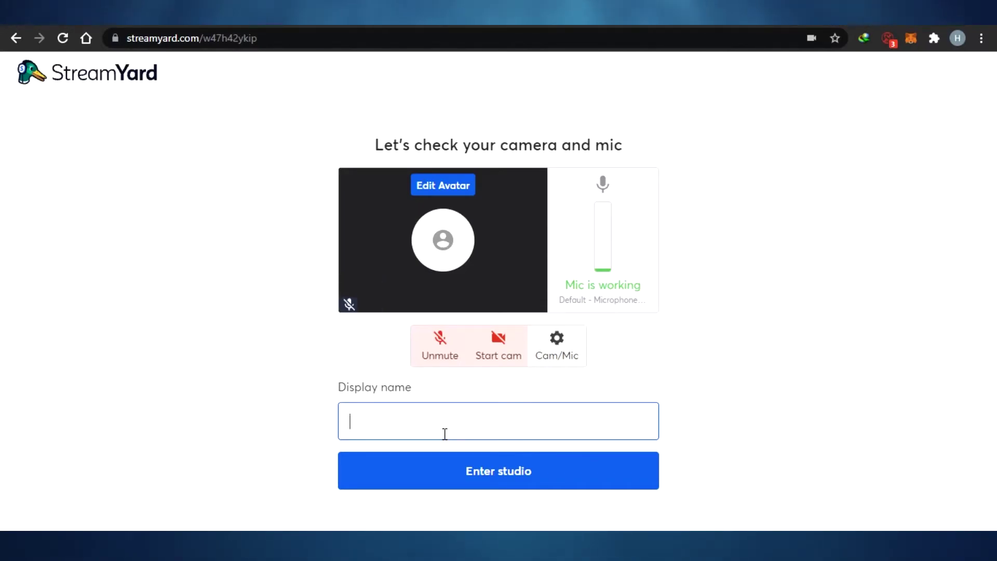
text(THE)
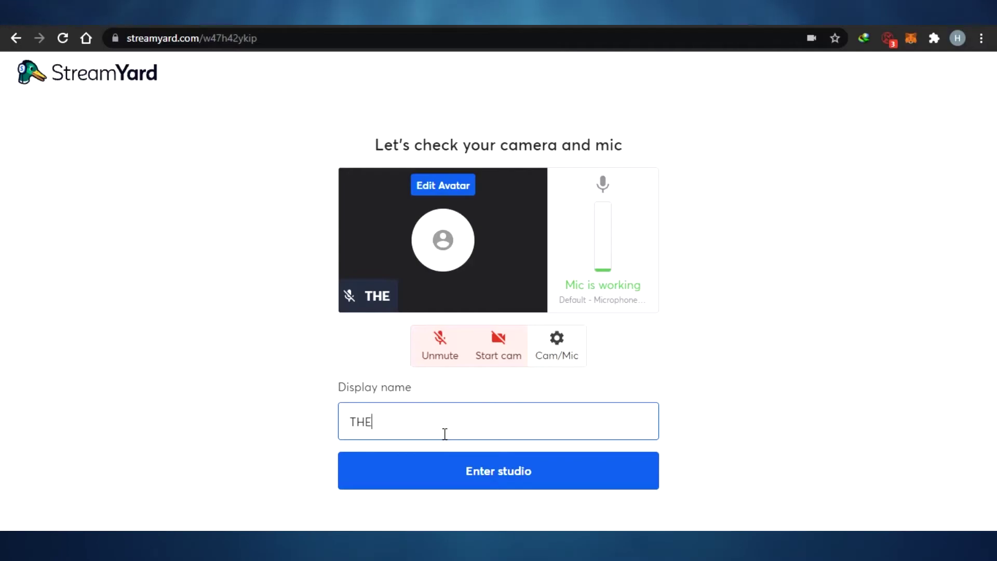
text( SOCISL GUIDE)
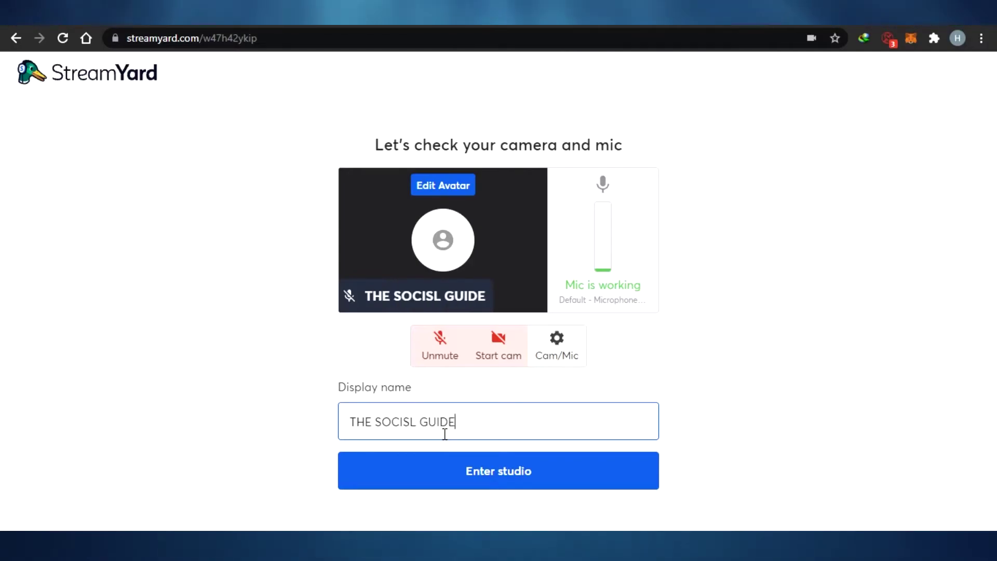
click(412, 420)
key(BackSpace)
text(a)
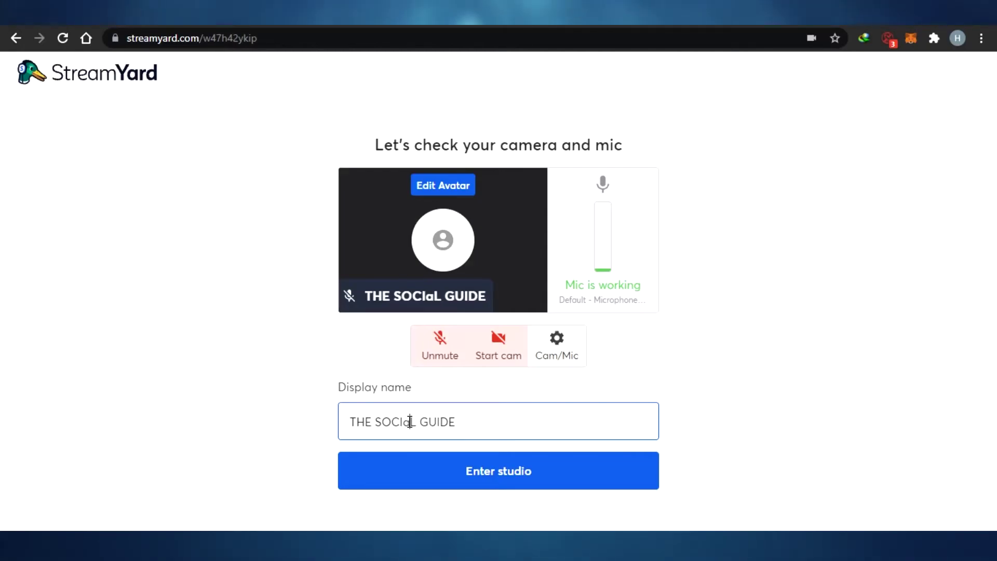
key(BackSpace)
text(A)
key(End)
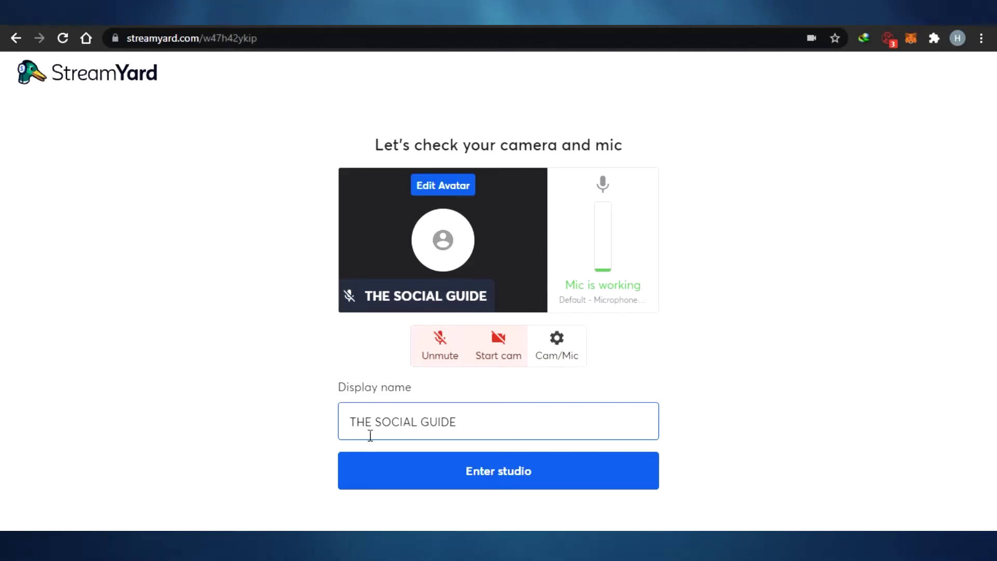
click(557, 352)
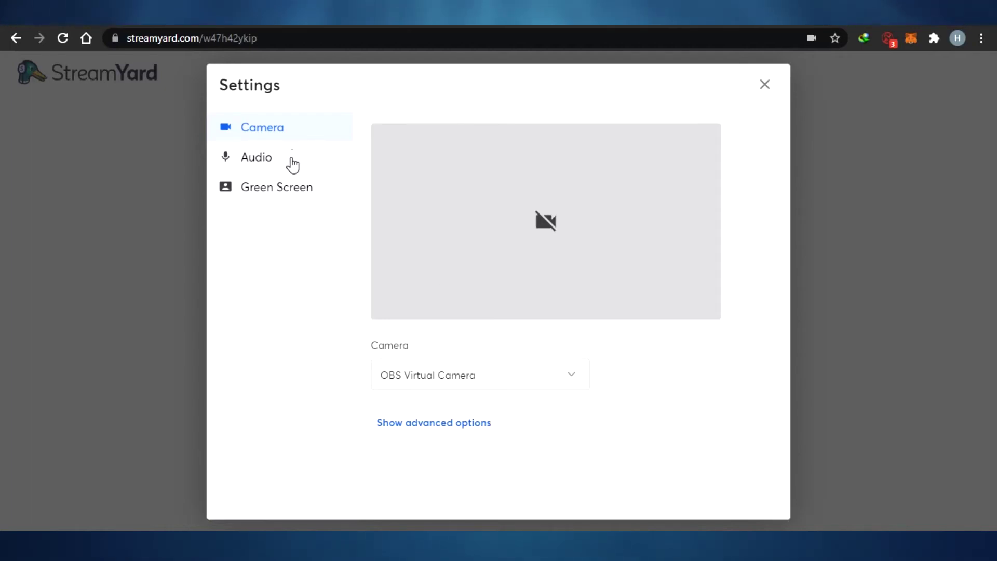
click(304, 195)
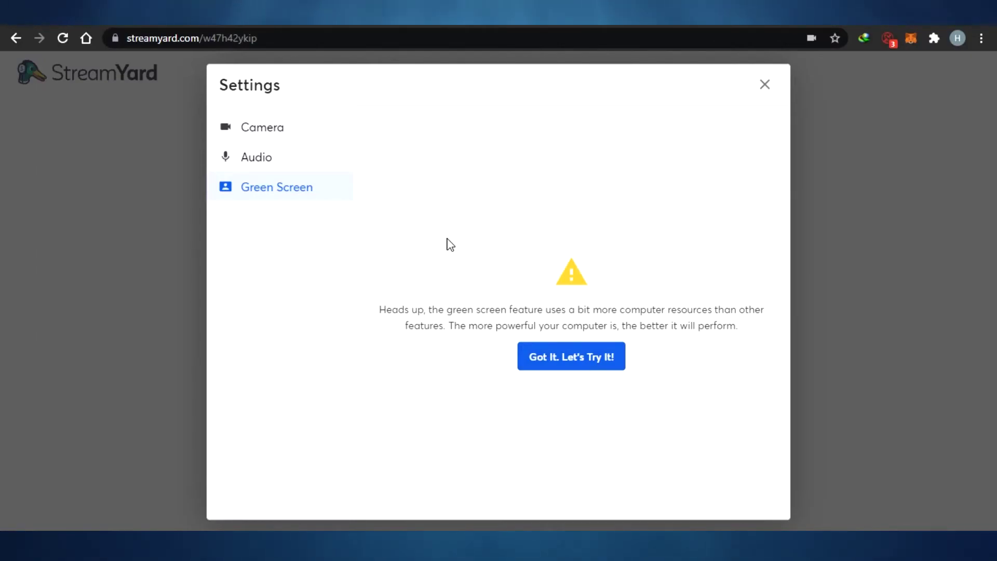
click(765, 89)
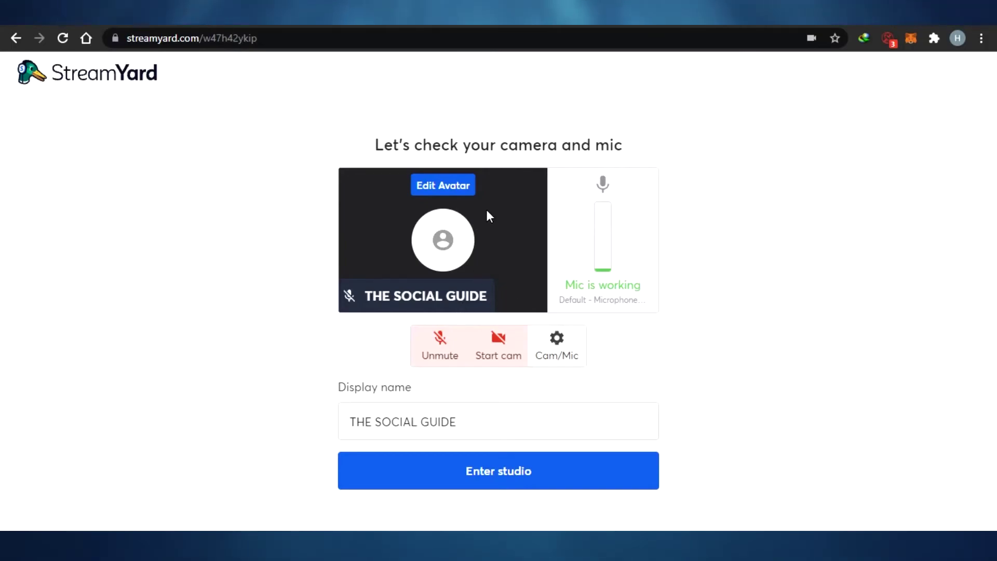
Upload the download (6) image as the avatar, cropped to the face and chest, and apply it.
click(428, 182)
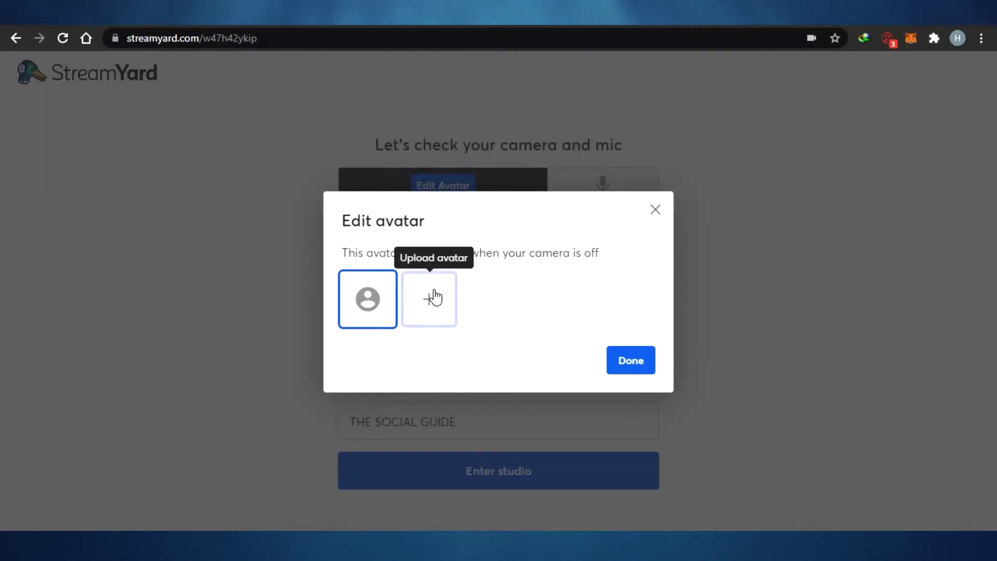
click(434, 297)
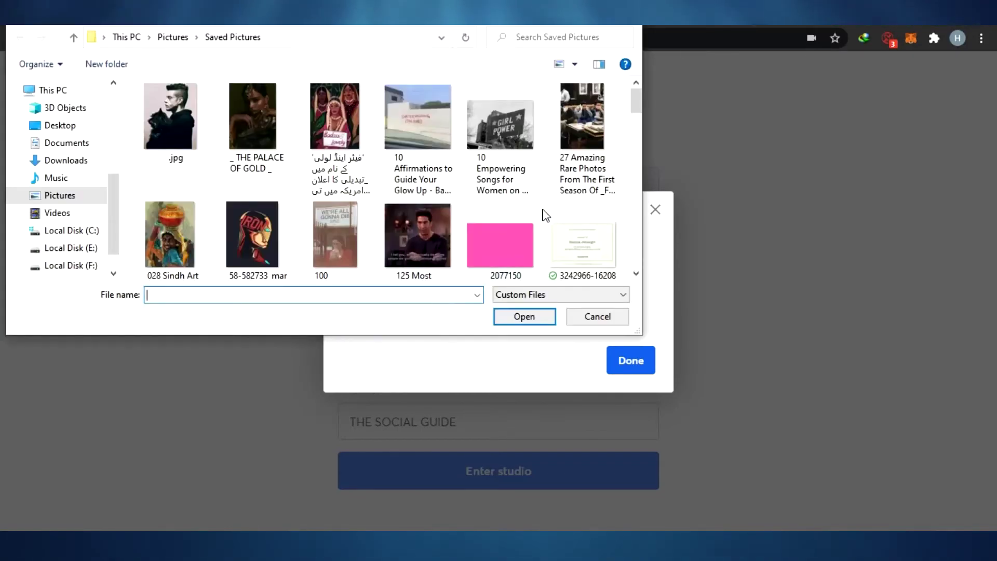
drag(635, 100, 237, 221)
double_click(201, 188)
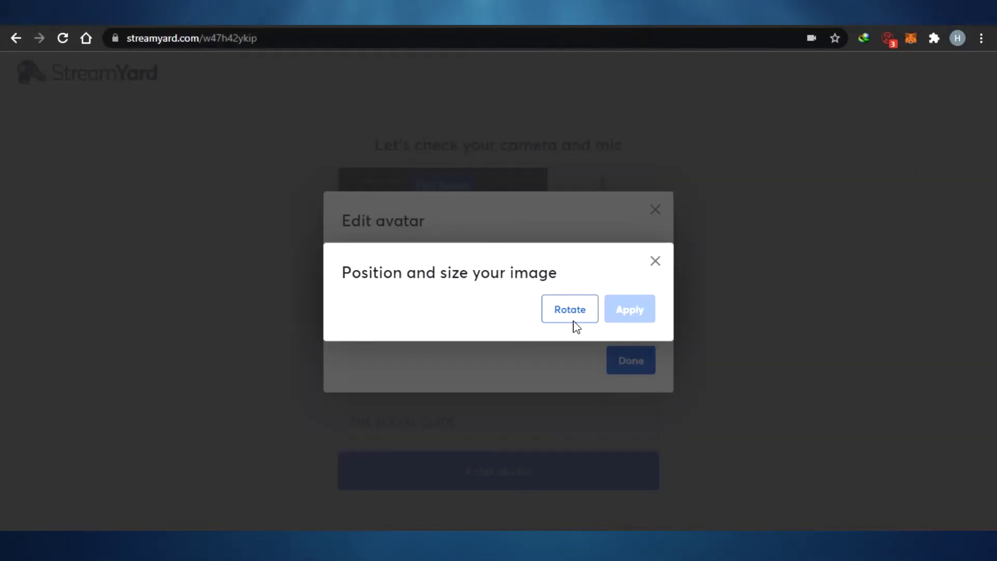
drag(491, 303, 629, 93)
drag(569, 276, 538, 283)
click(629, 410)
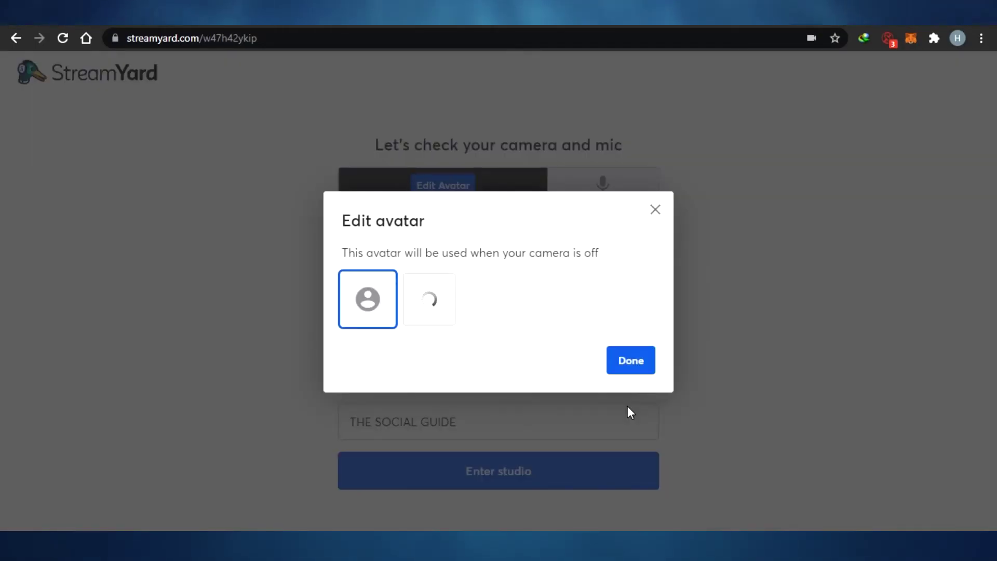
click(627, 406)
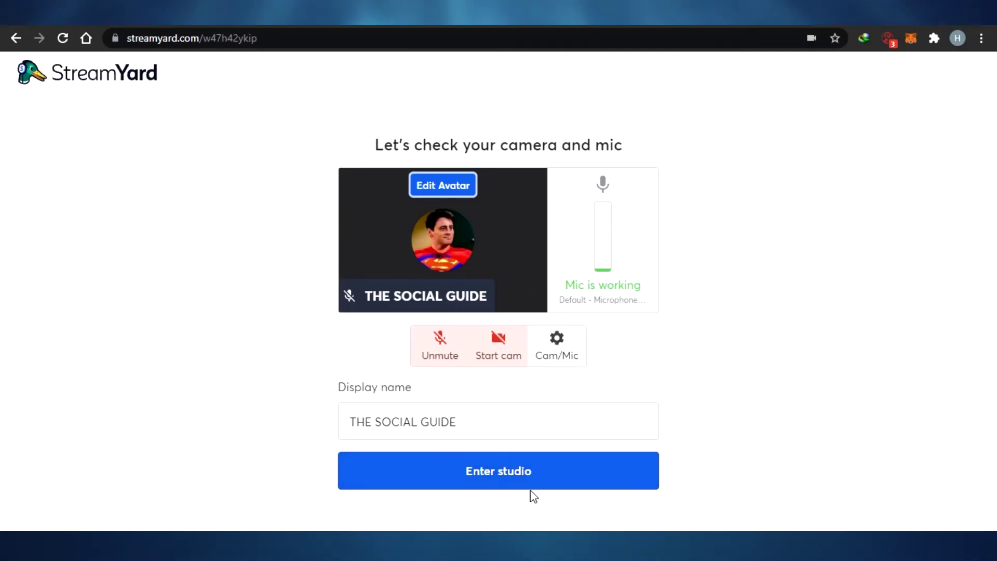
Enter the broadcast studio and try the layouts, settling on main-plus-two-small.
click(514, 477)
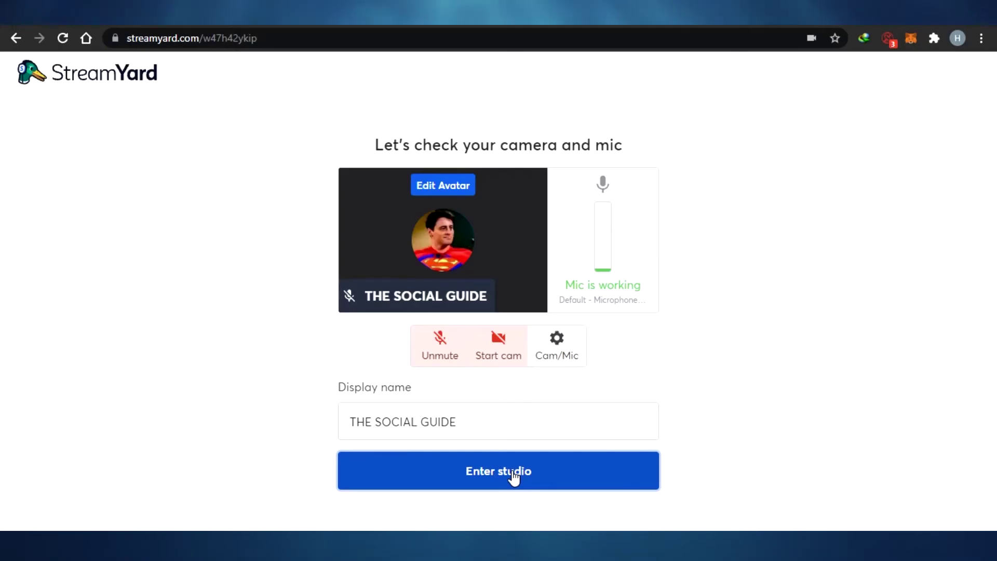
click(514, 473)
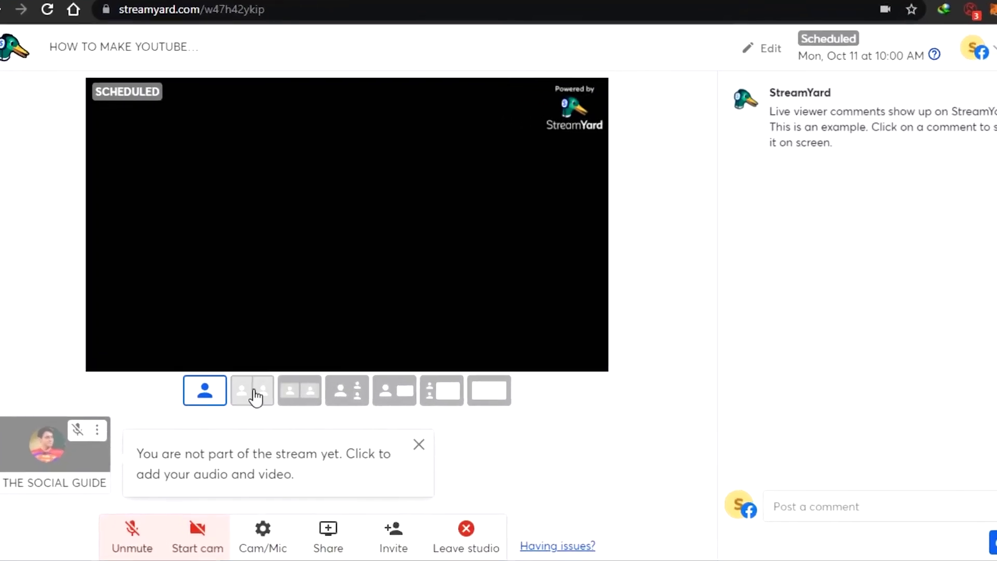
click(267, 432)
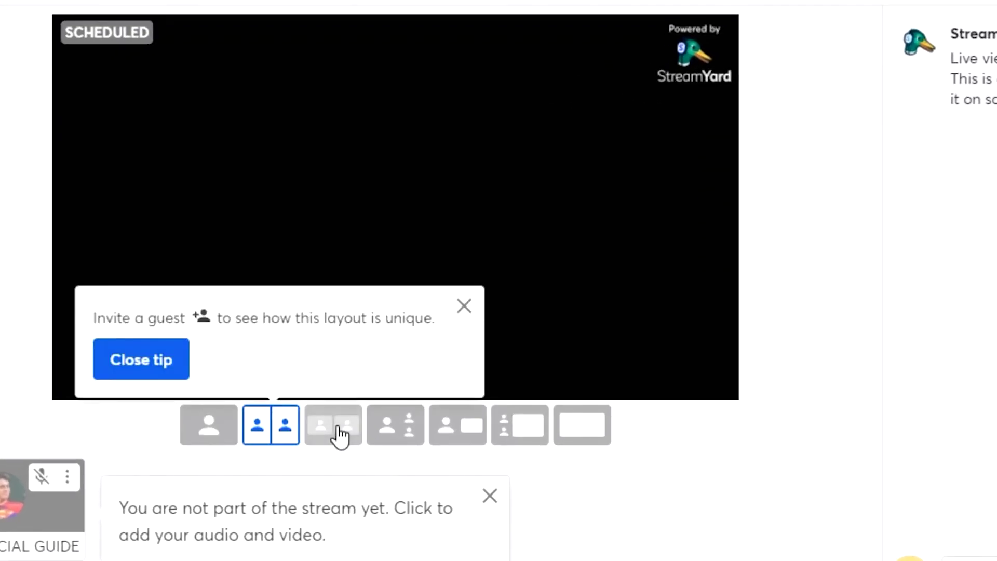
click(336, 434)
click(409, 436)
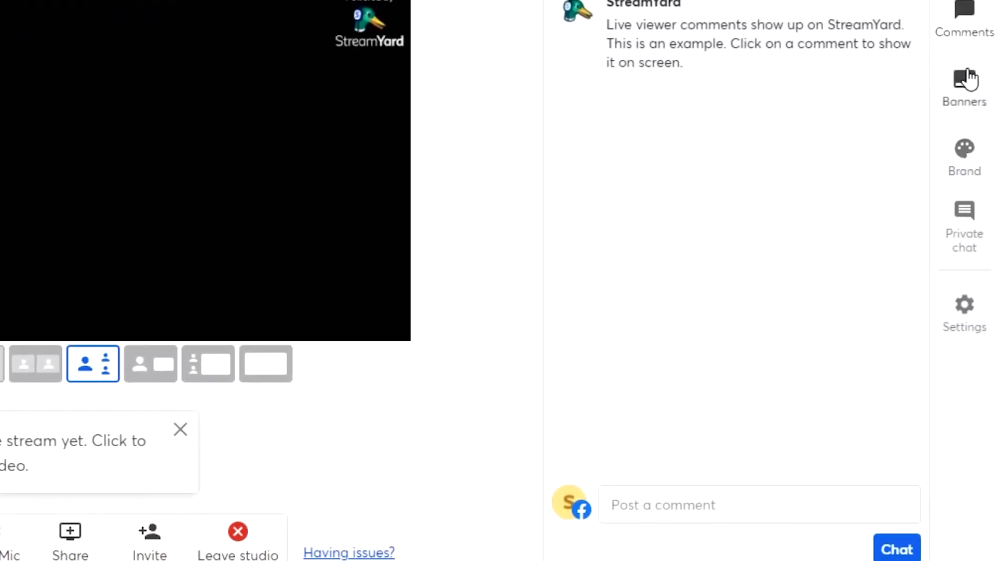
View the example banners, switch the brand theme to Minimal, and return to Comments.
click(967, 94)
click(967, 150)
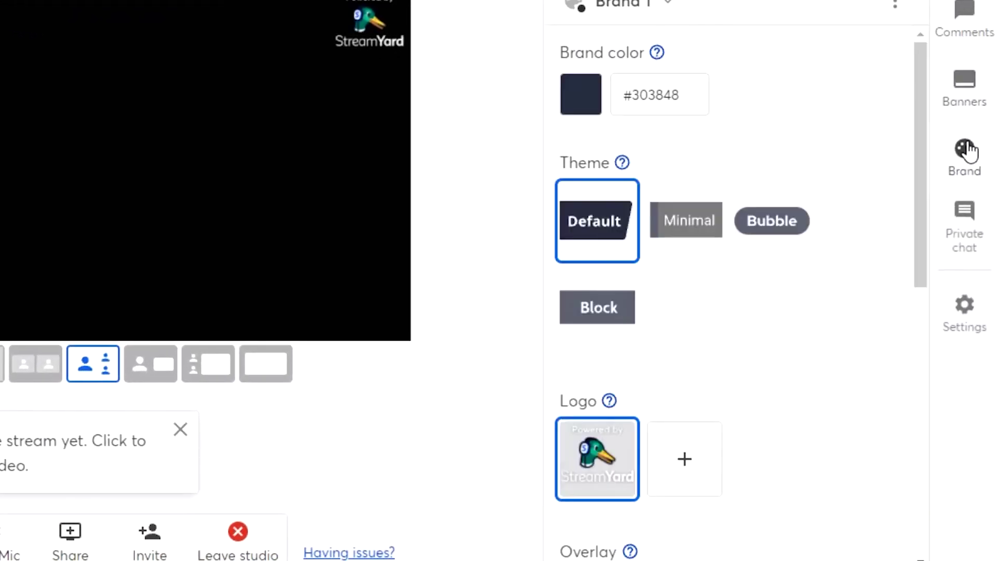
click(690, 232)
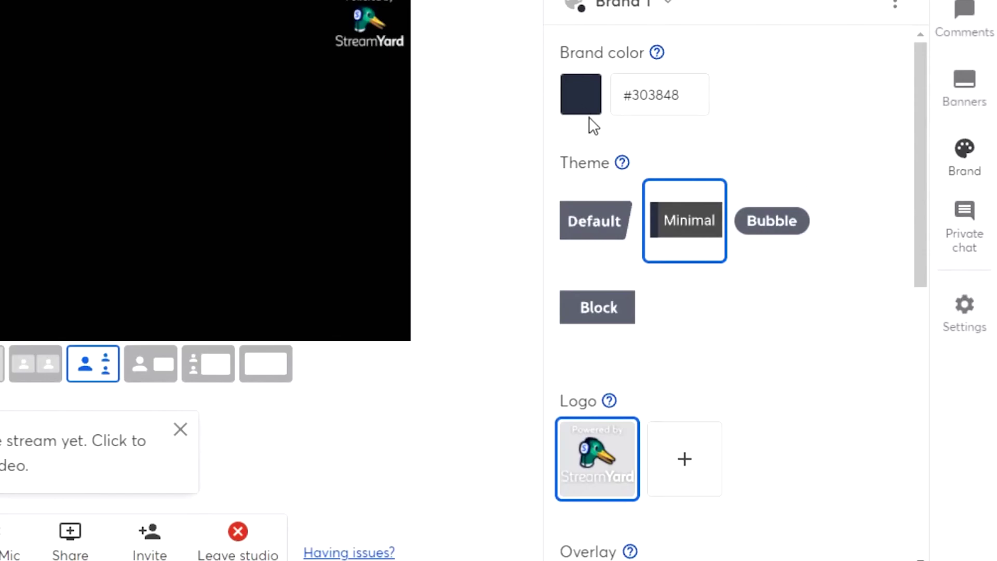
click(955, 7)
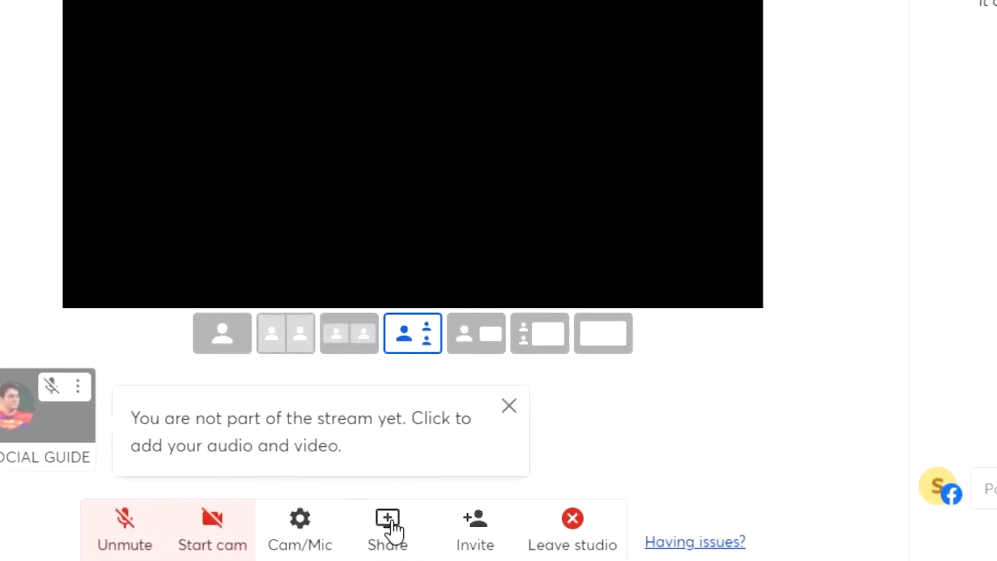
Check the Share options, then leave the studio for the Broadcasts page.
click(389, 523)
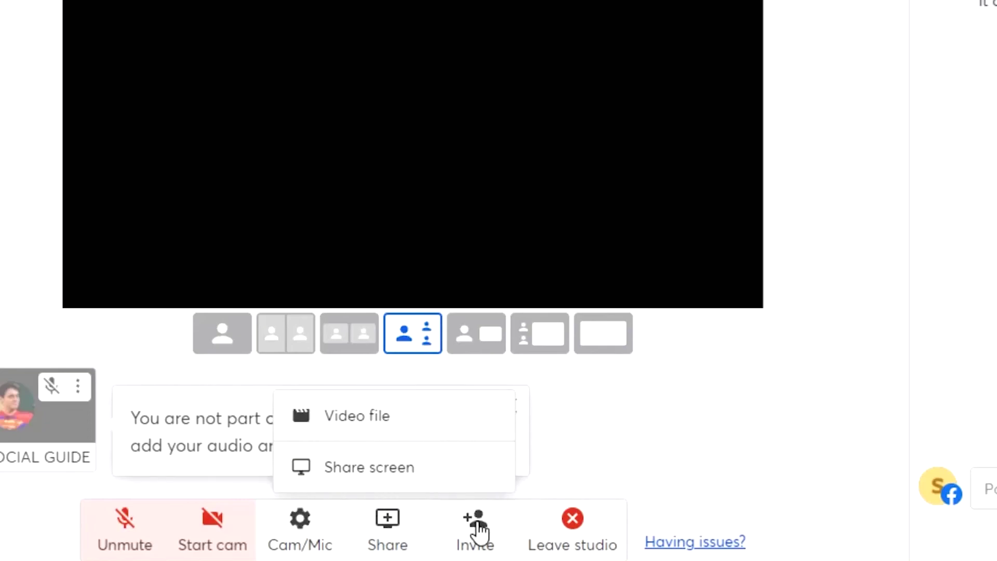
click(551, 541)
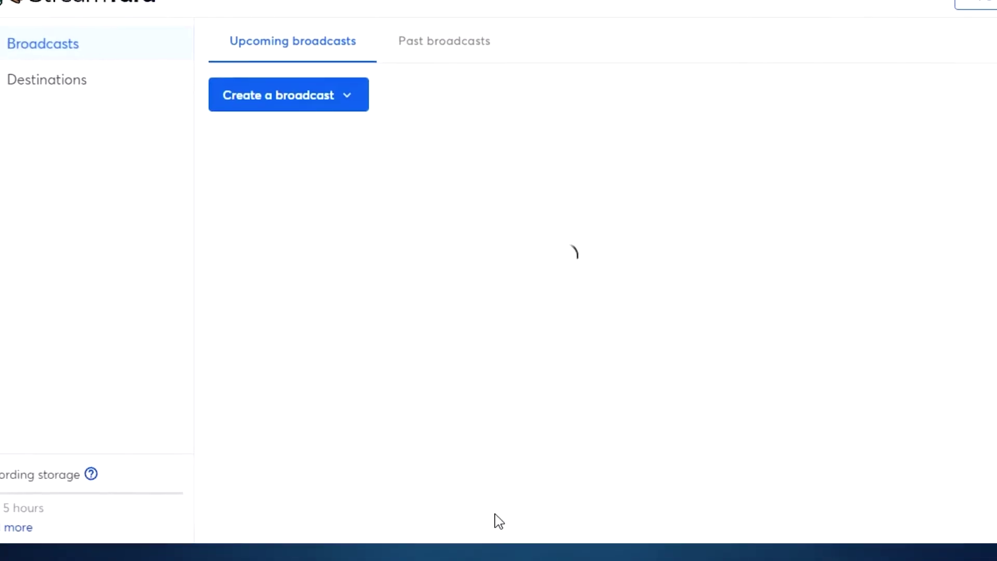